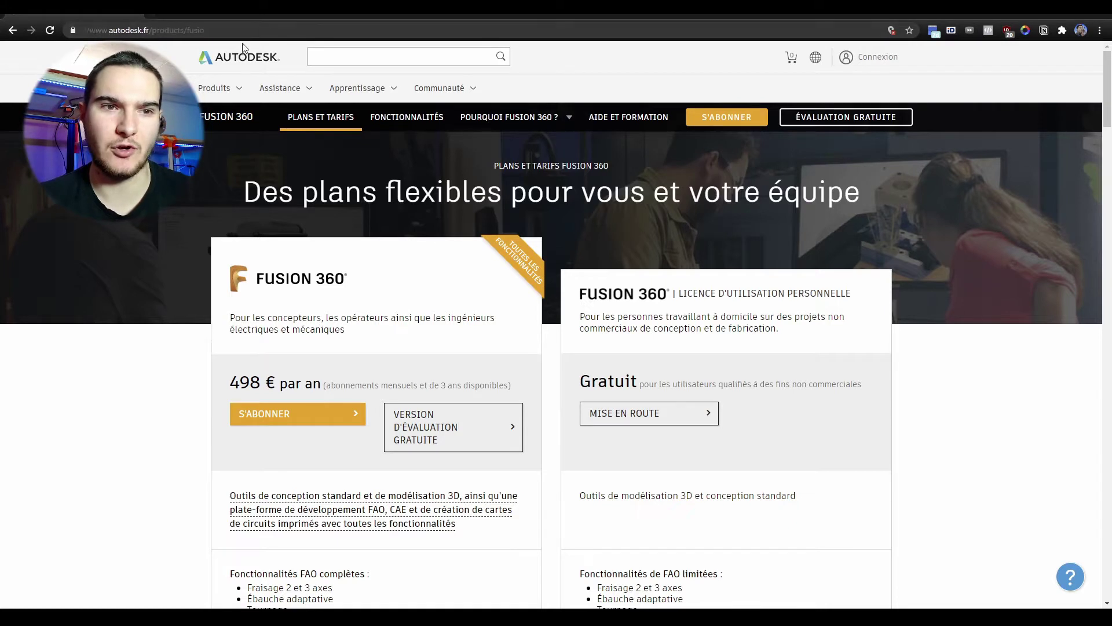
Search the web for "fusion 360 hobbyist" and open Autodesk's Fusion 360 personal-use page from the results.
left_click(164, 30)
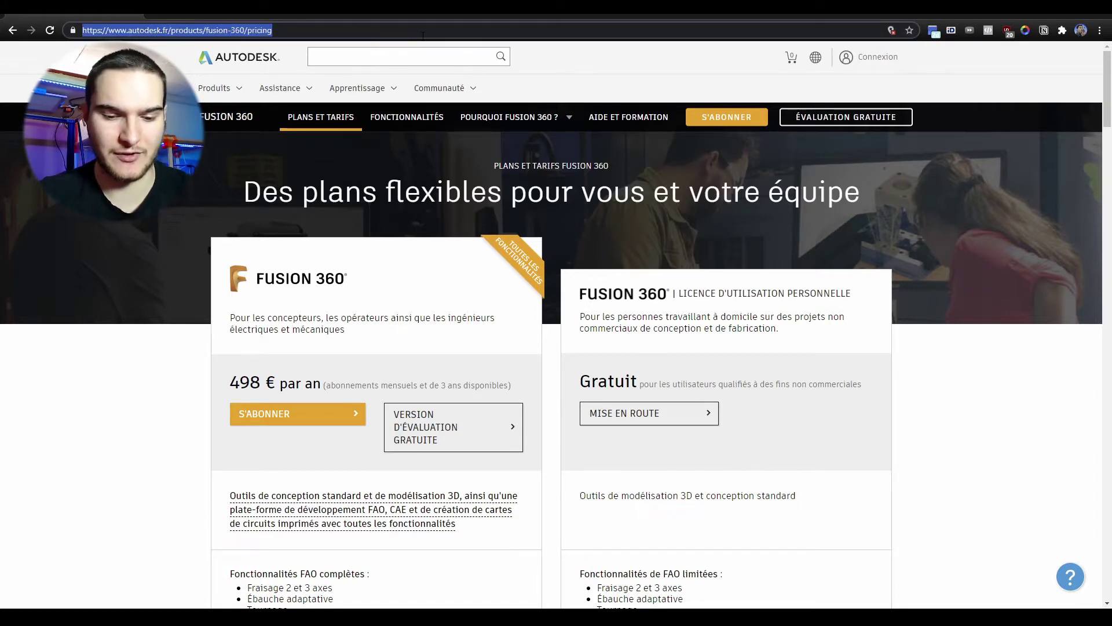
type("fusion 360")
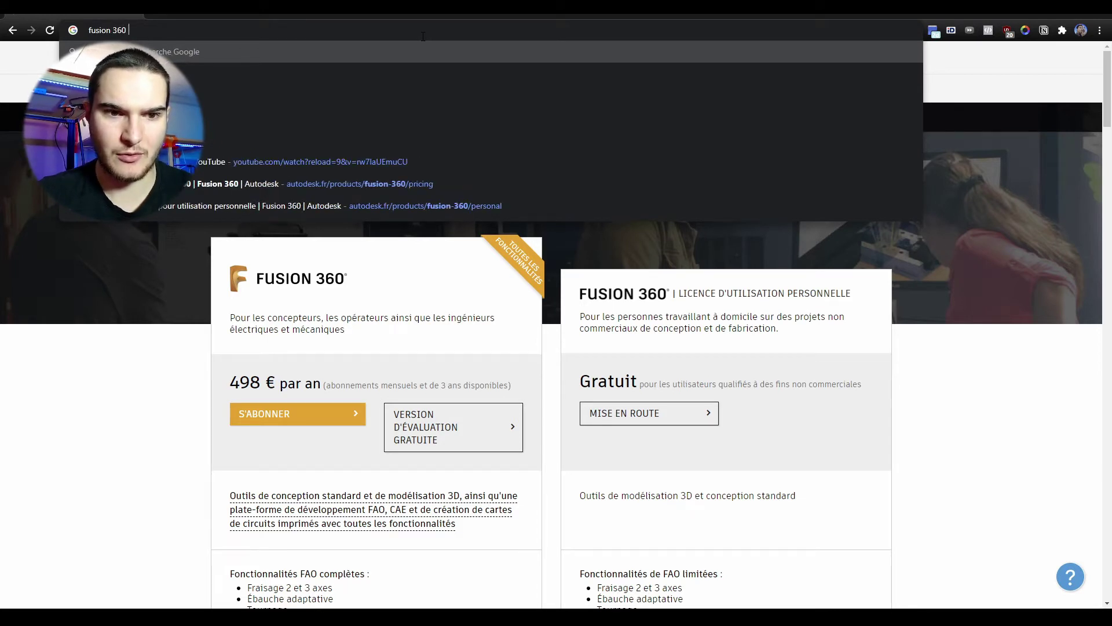
type(" hobby")
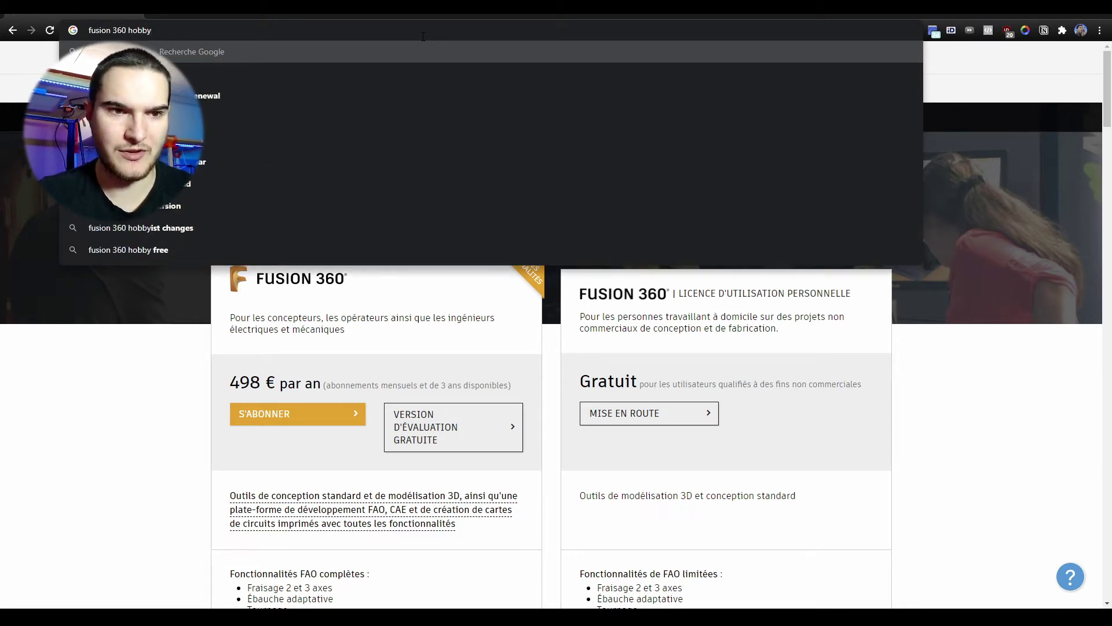
type("ist")
key("Return")
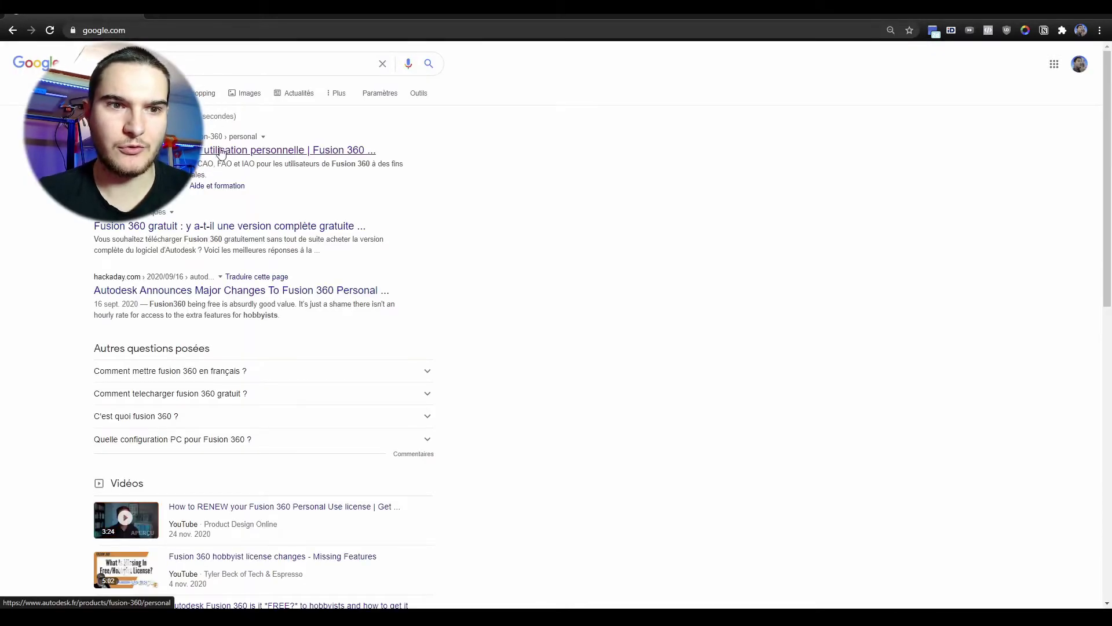
left_click(318, 153)
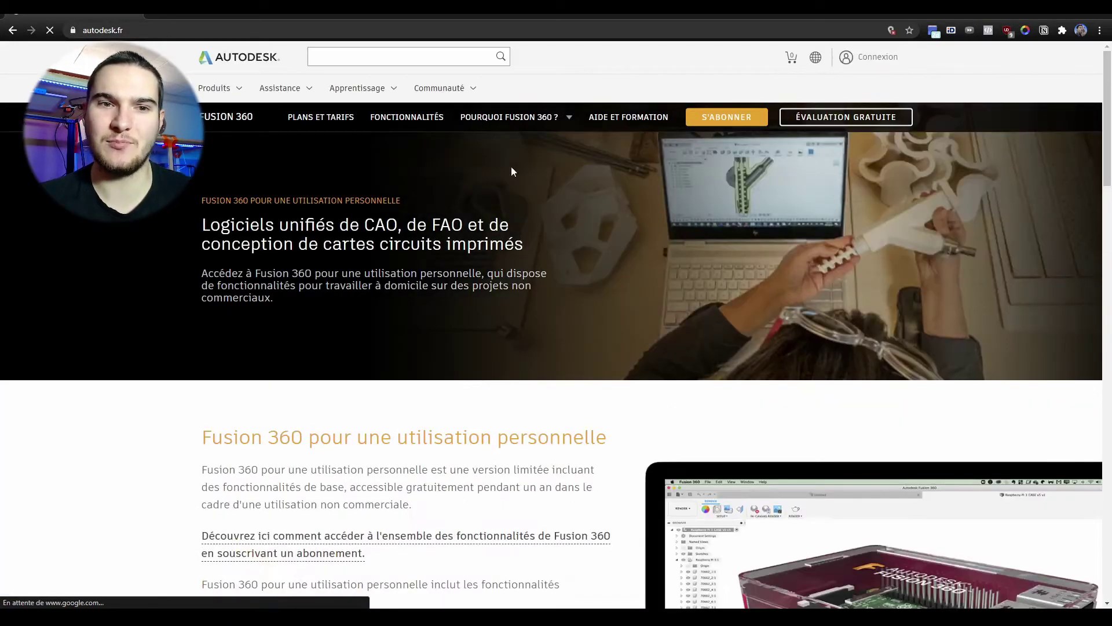
Review the features included for personal use and open the comparison of Fusion 360 plans.
scroll(470, 252, "down", 5)
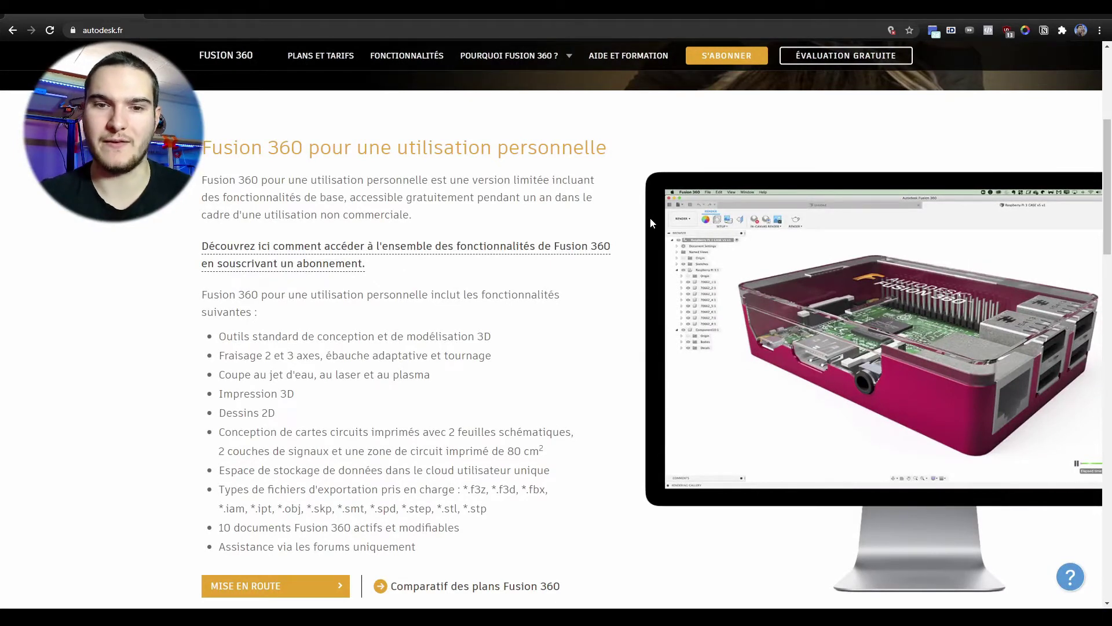
scroll(521, 394, "down", 1)
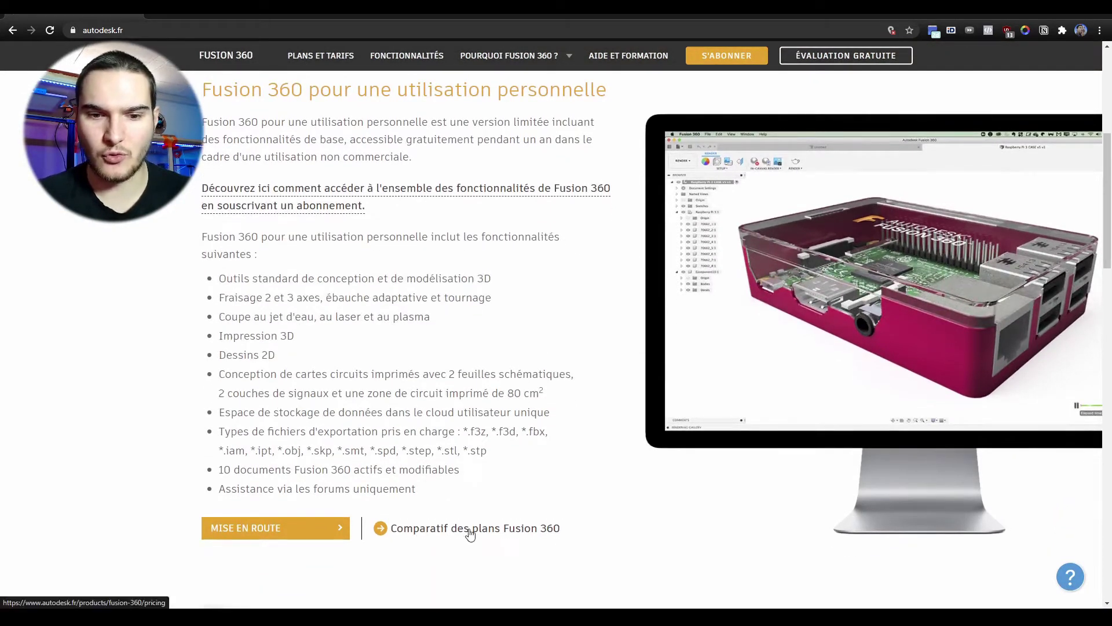
left_click(507, 528)
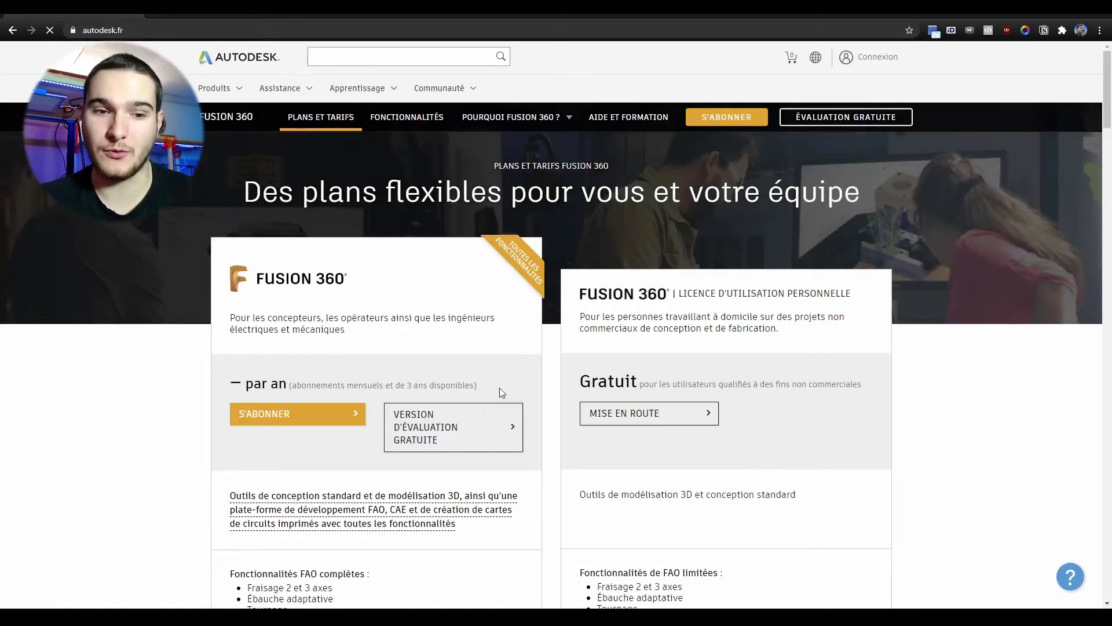
Compare the prices and intended users of the full Fusion 360 subscription and the personal-use licence.
scroll(341, 328, "down", 1)
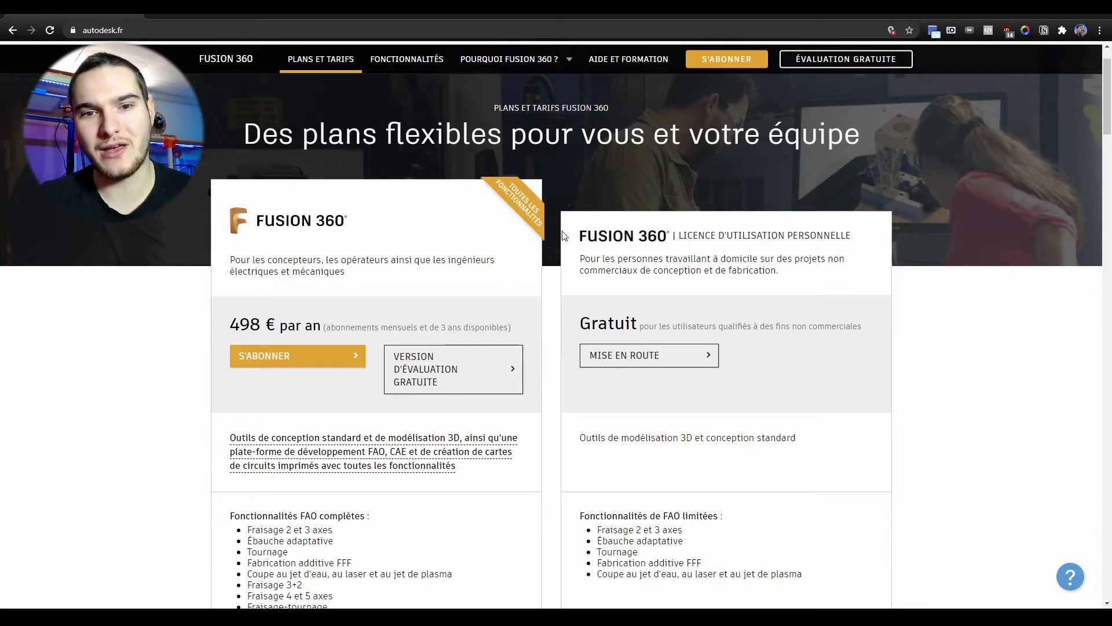
left_click_drag(232, 324, 319, 326)
scroll(319, 326, "down", 1)
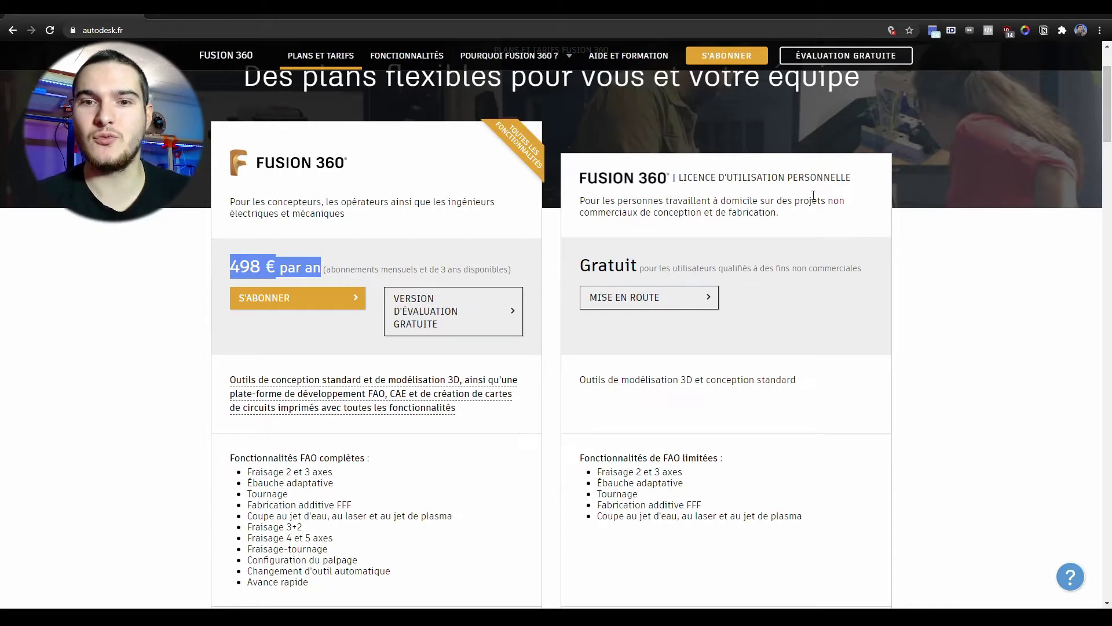
left_click_drag(632, 200, 853, 207)
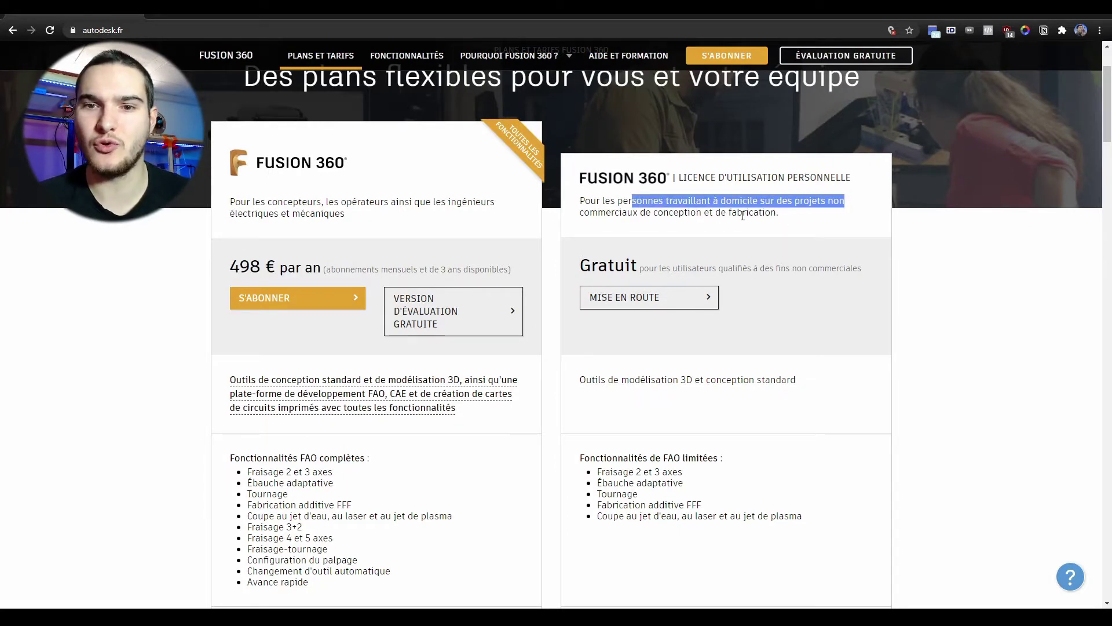
left_click(779, 218)
scroll(776, 214, "down", 3)
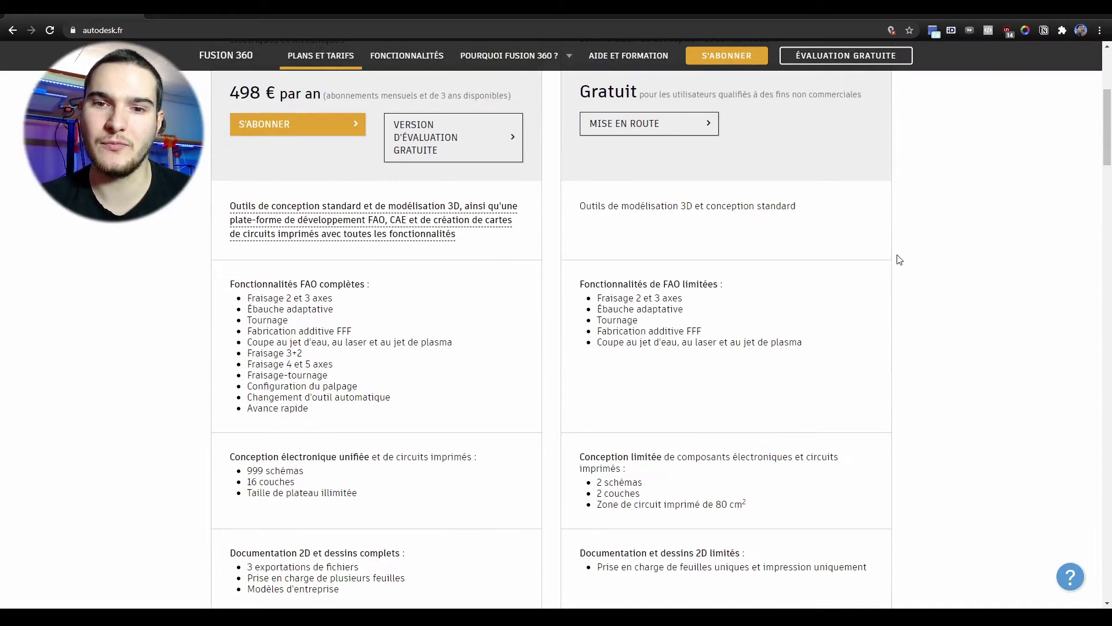
scroll(708, 341, "up", 2)
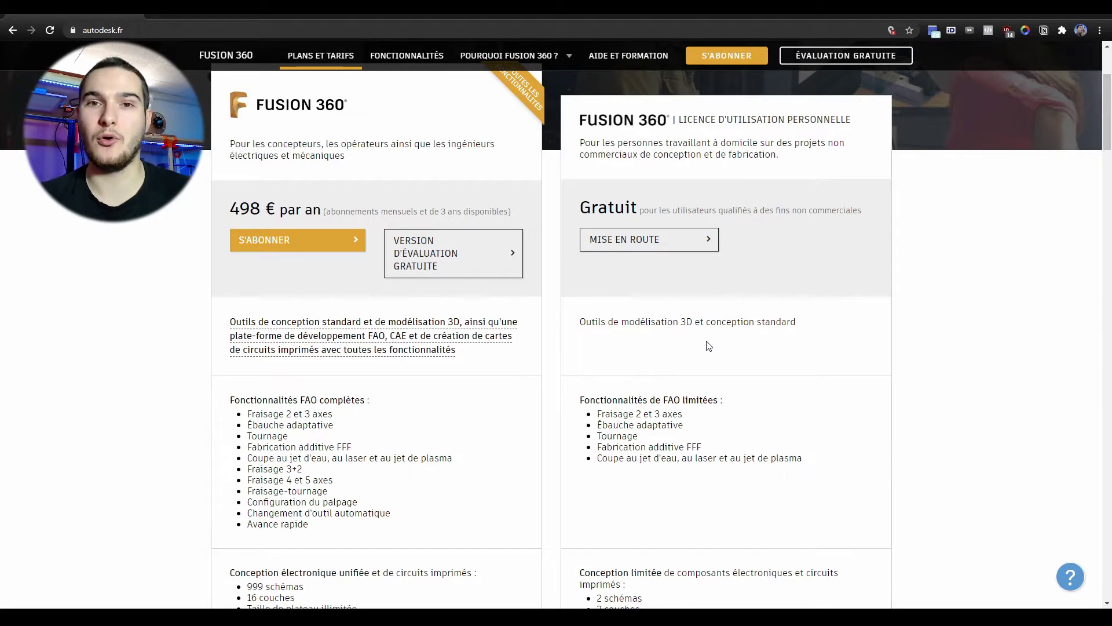
scroll(709, 346, "down", 1)
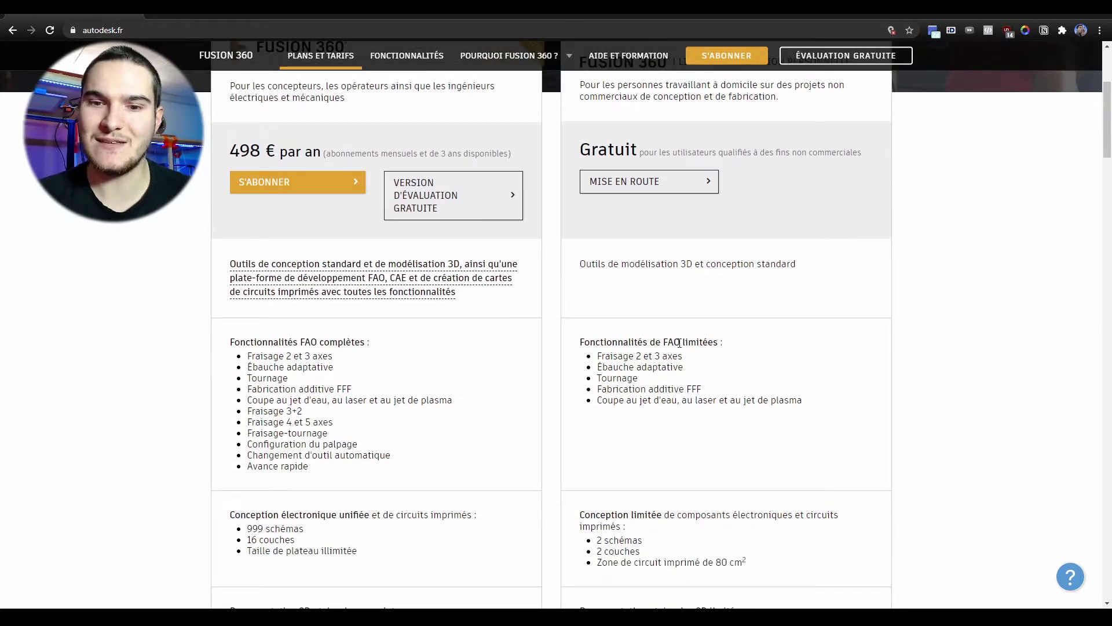
Examine the personal licence's limits on CAM functions, additive manufacturing, and electronics and circuit board design.
left_click_drag(664, 342, 701, 344)
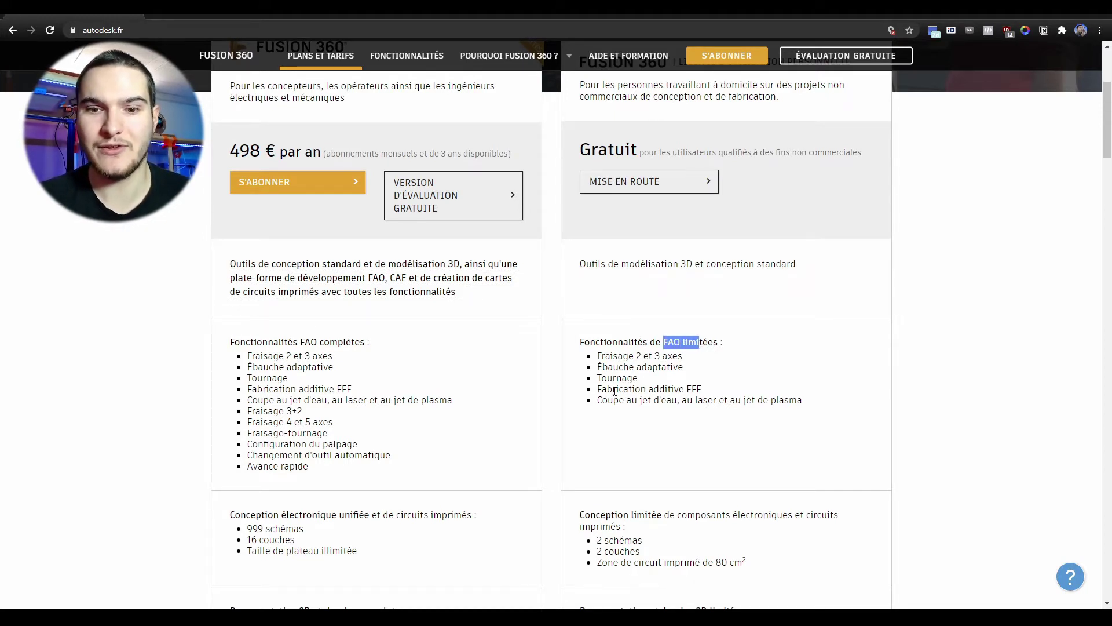
left_click_drag(614, 391, 697, 392)
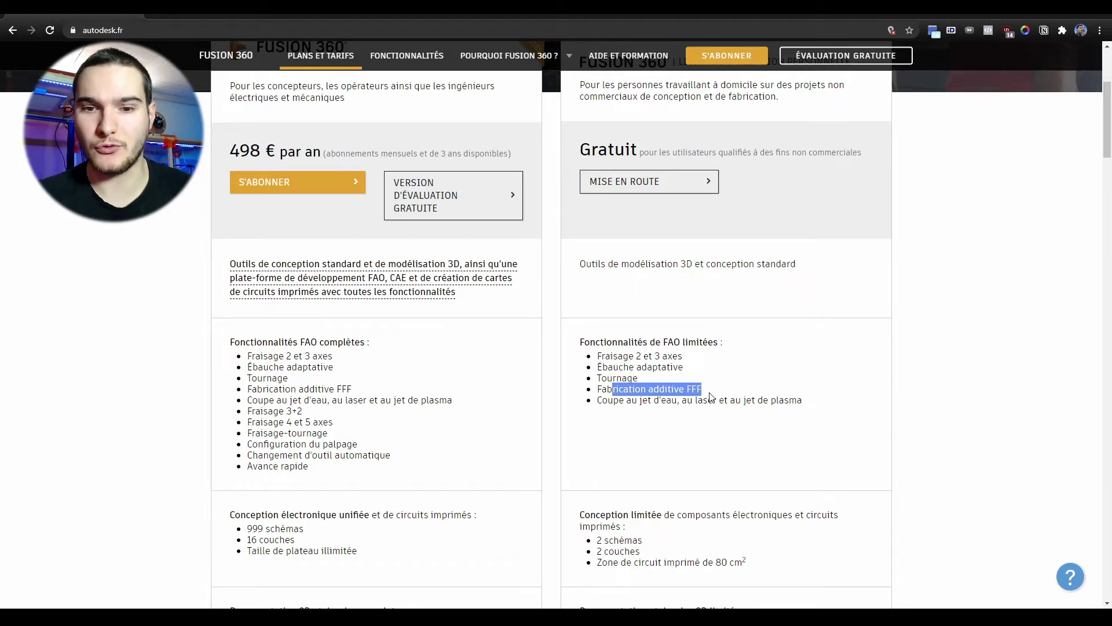
scroll(708, 394, "down", 2)
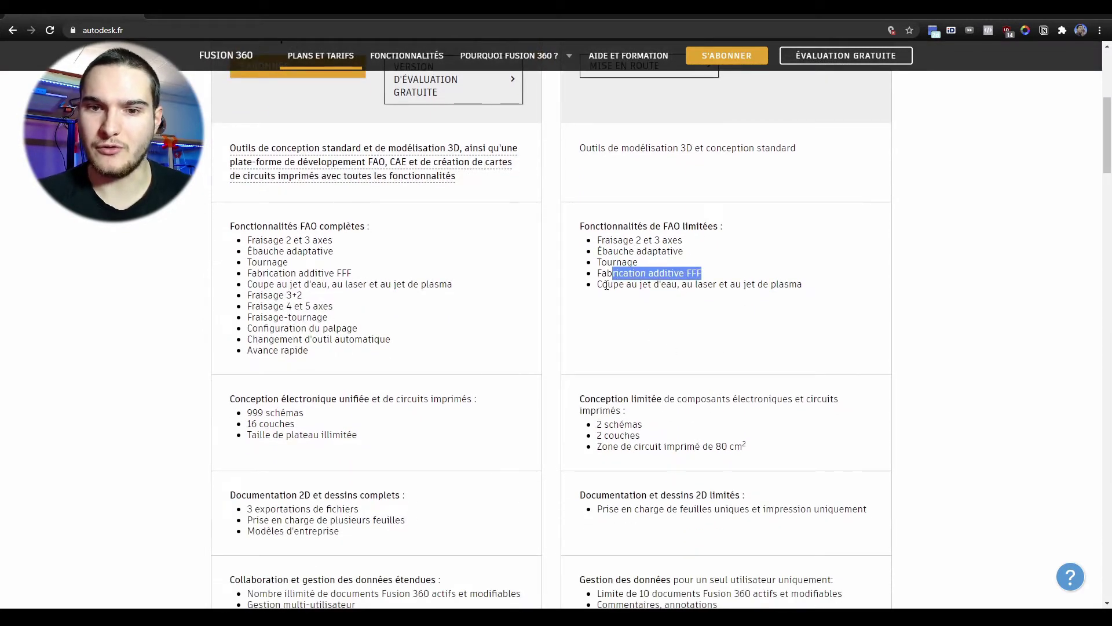
scroll(633, 362, "down", 1)
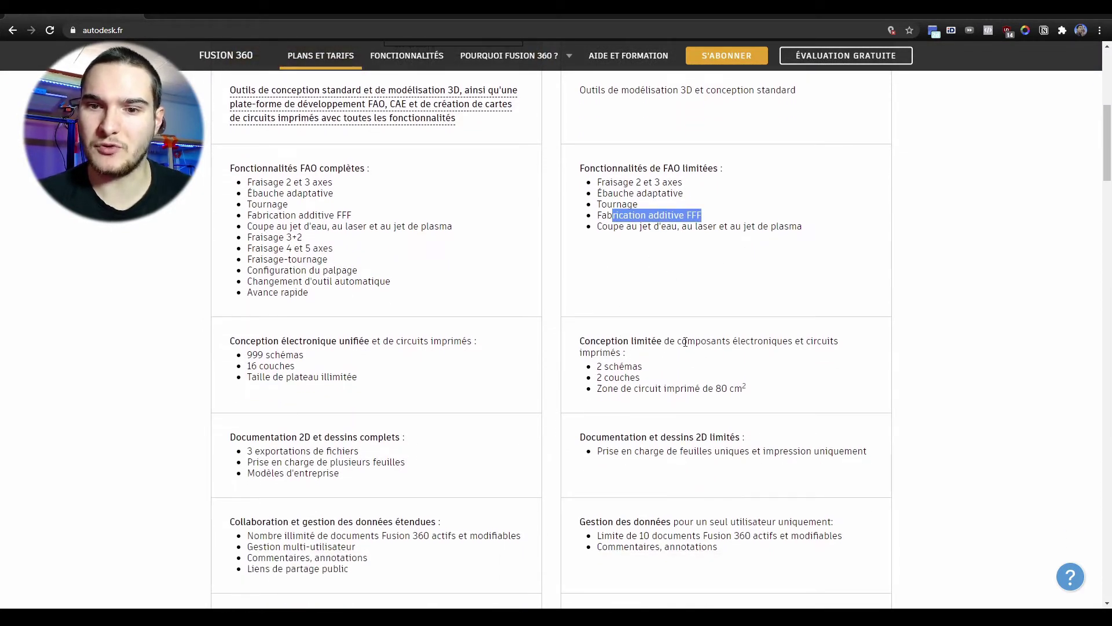
mouse_move(687, 342)
left_mouse_down()
mouse_move(758, 342)
mouse_move(680, 354)
left_mouse_up()
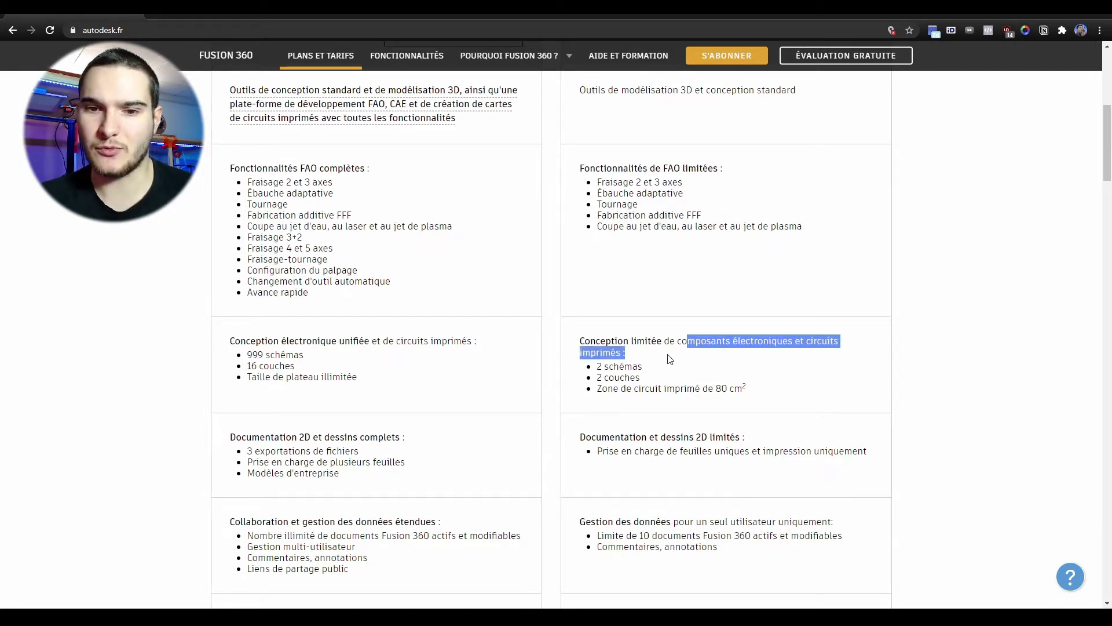
scroll(645, 356, "down", 1)
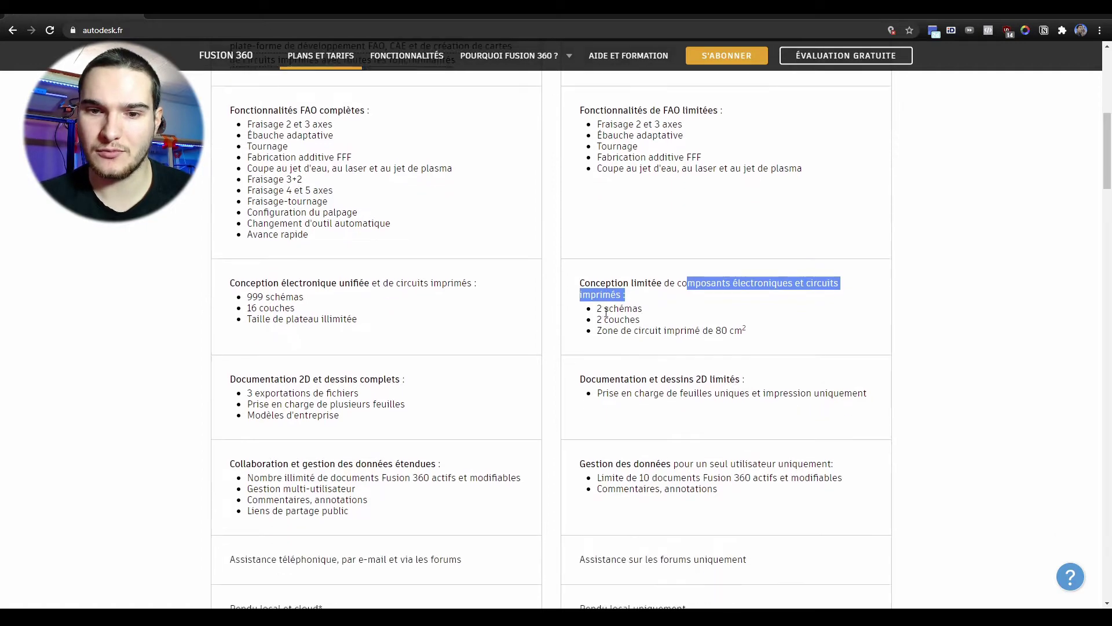
scroll(790, 317, "down", 1)
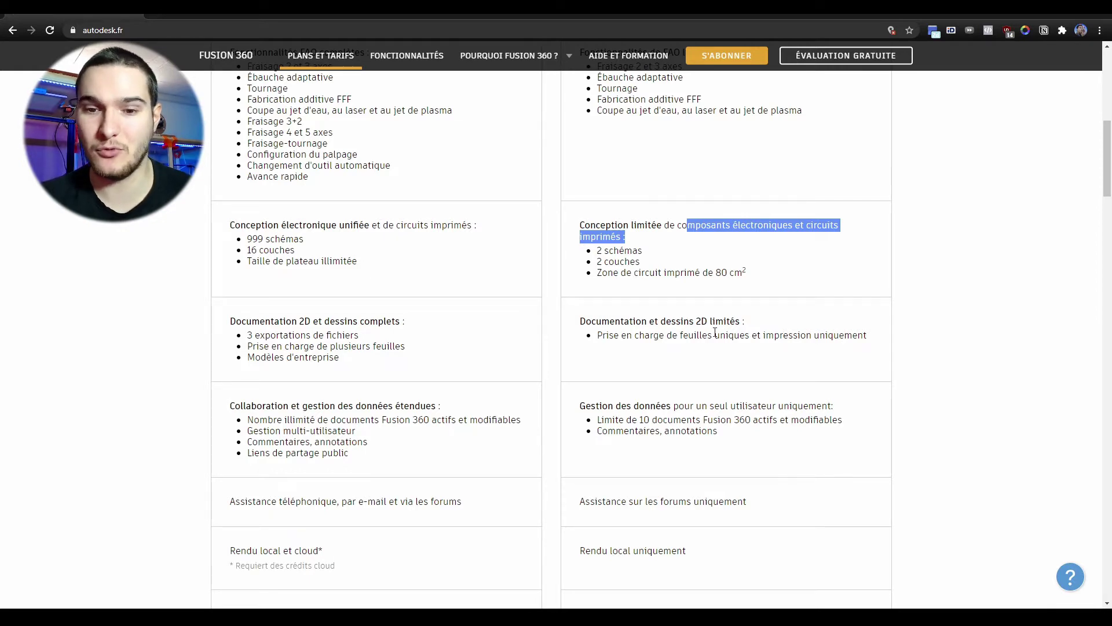
Examine the personal licence's 2D drawing, data management and support terms, plus its supported export and import file types.
scroll(896, 355, "down", 2)
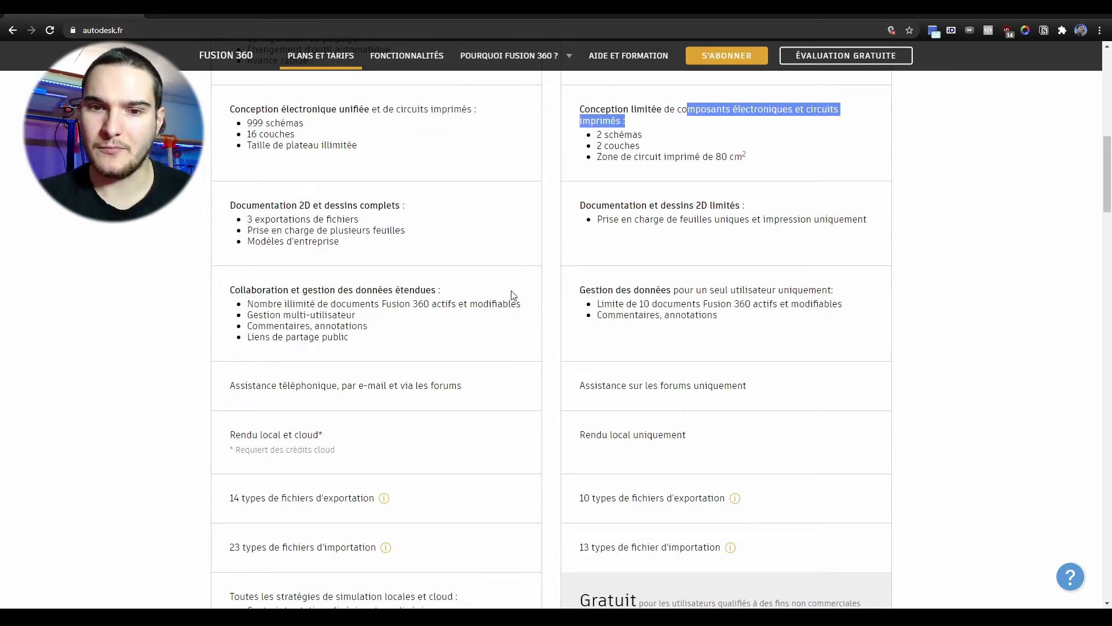
scroll(492, 297, "down", 2)
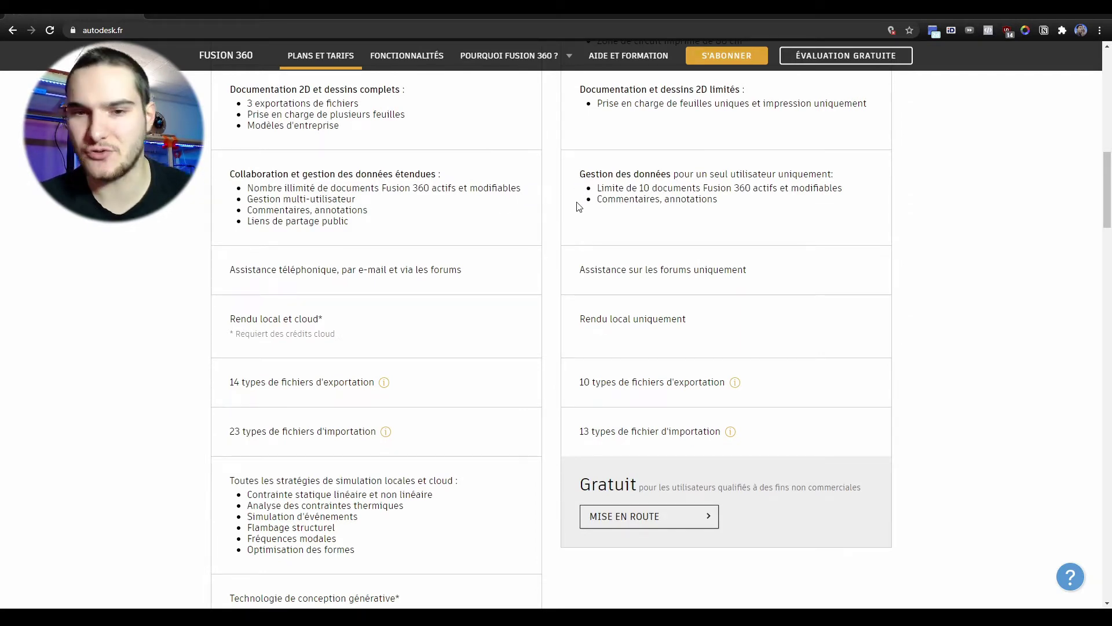
scroll(578, 210, "down", 1)
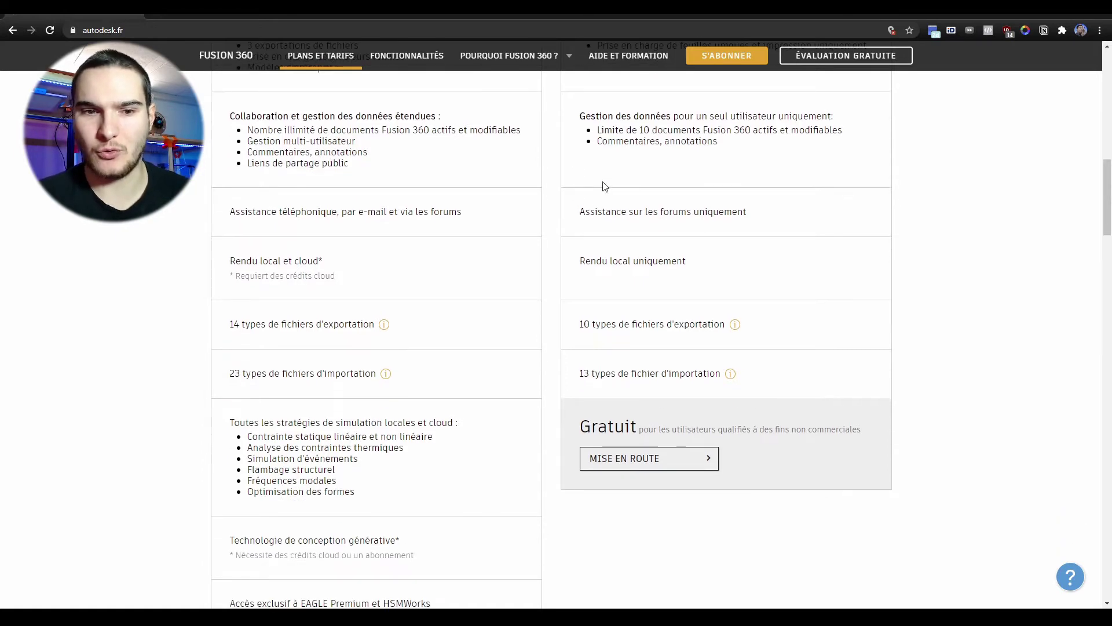
scroll(604, 185, "down", 1)
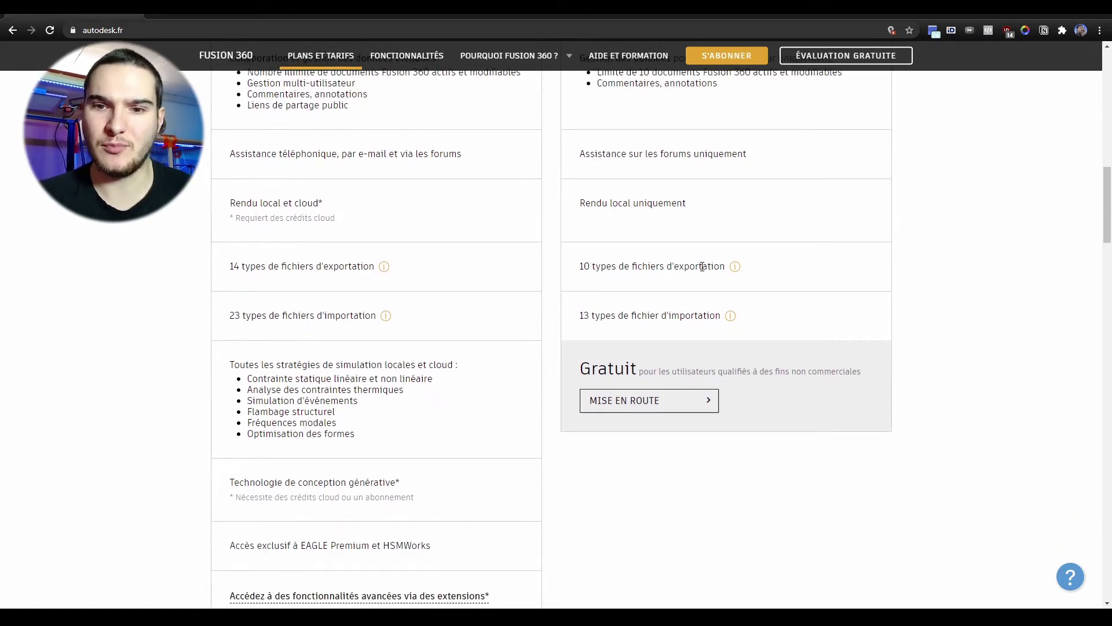
mouse_move(734, 269)
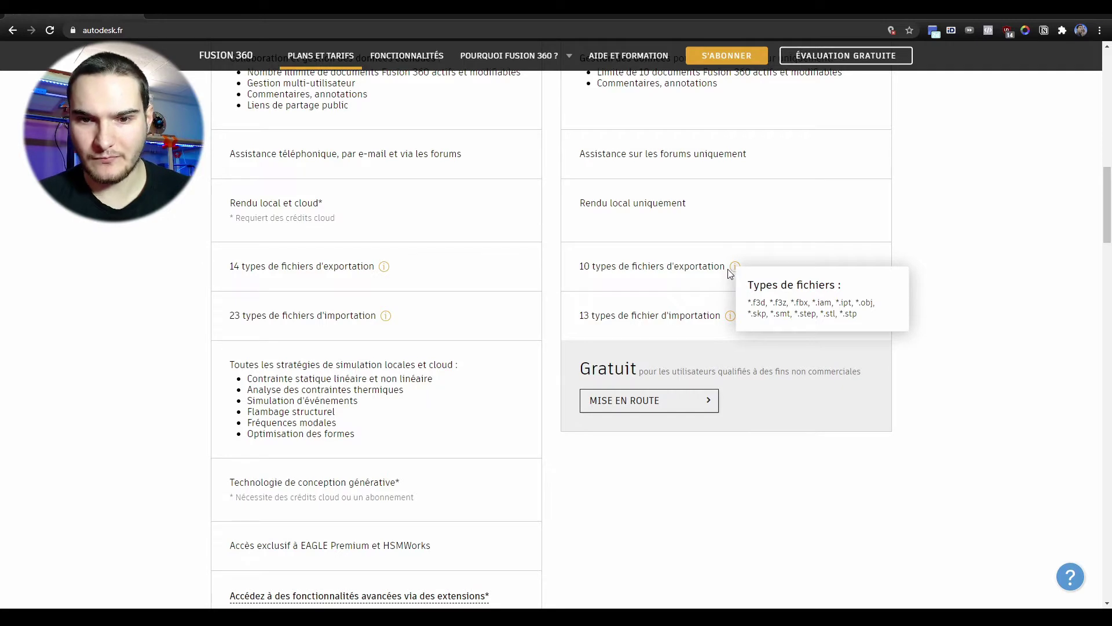
mouse_move(729, 316)
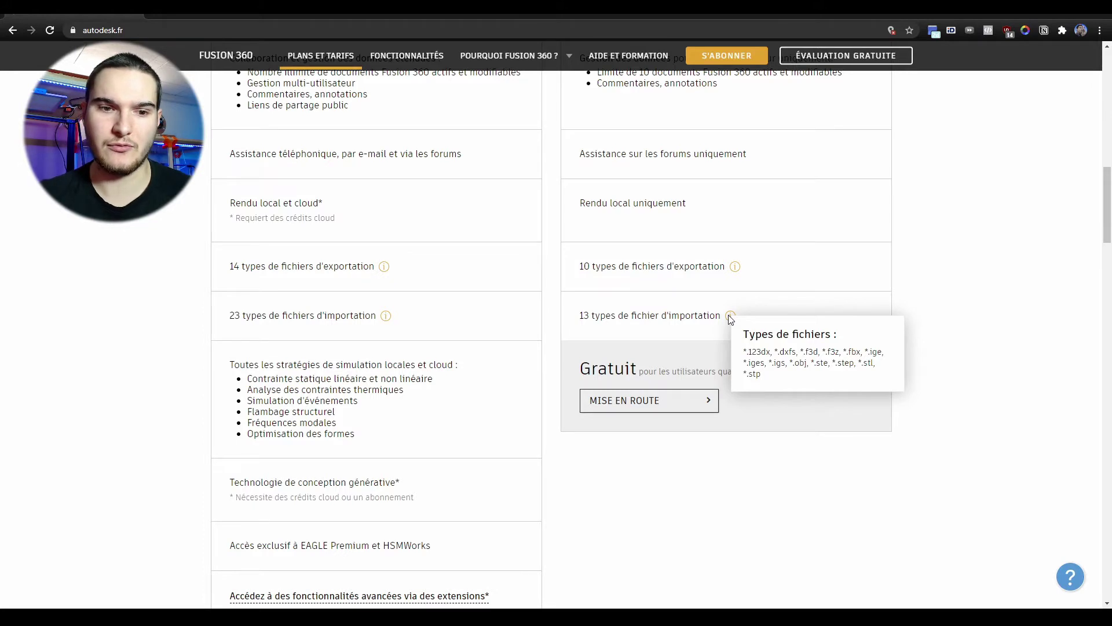
Compare the plans' simulation and rendering options, and return to the price and licence overview.
left_click_drag(289, 363, 427, 365)
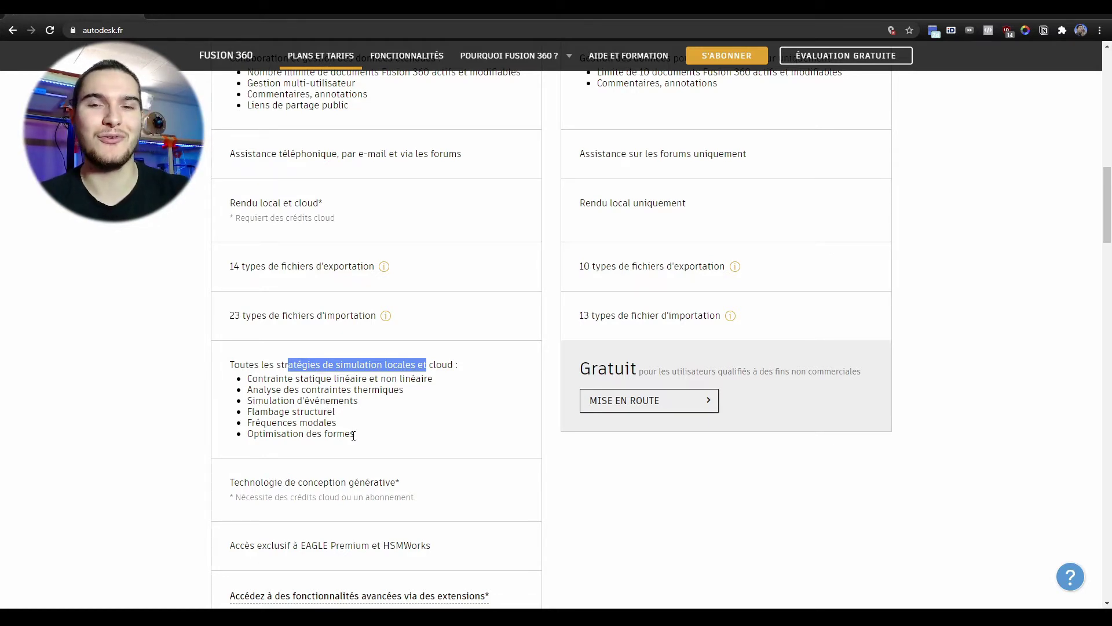
scroll(331, 351, "up", 2)
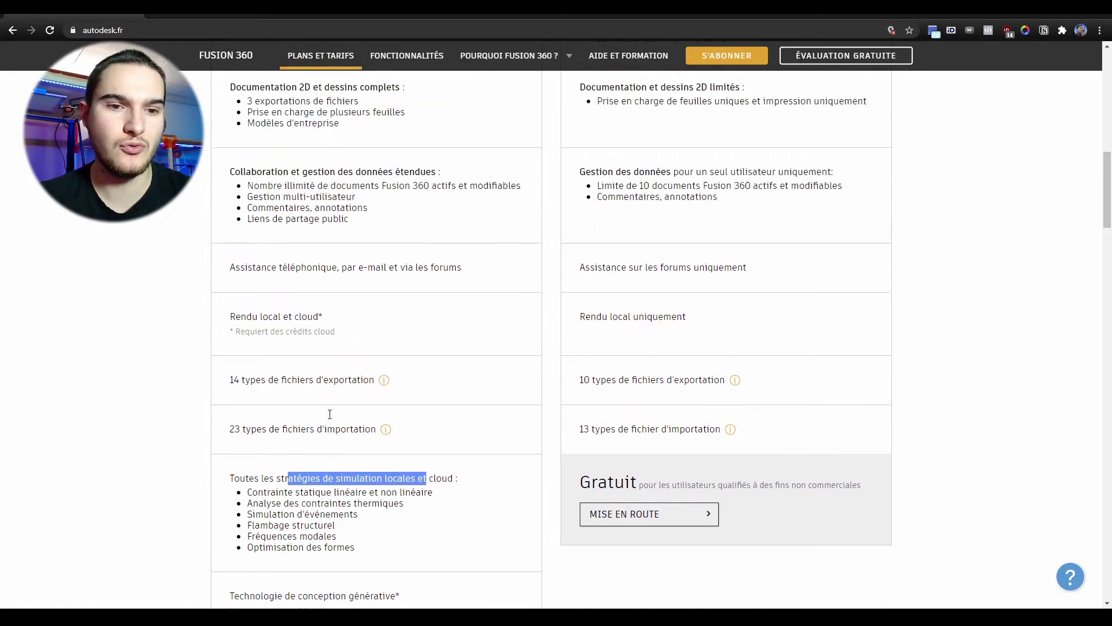
scroll(346, 346, "up", 1)
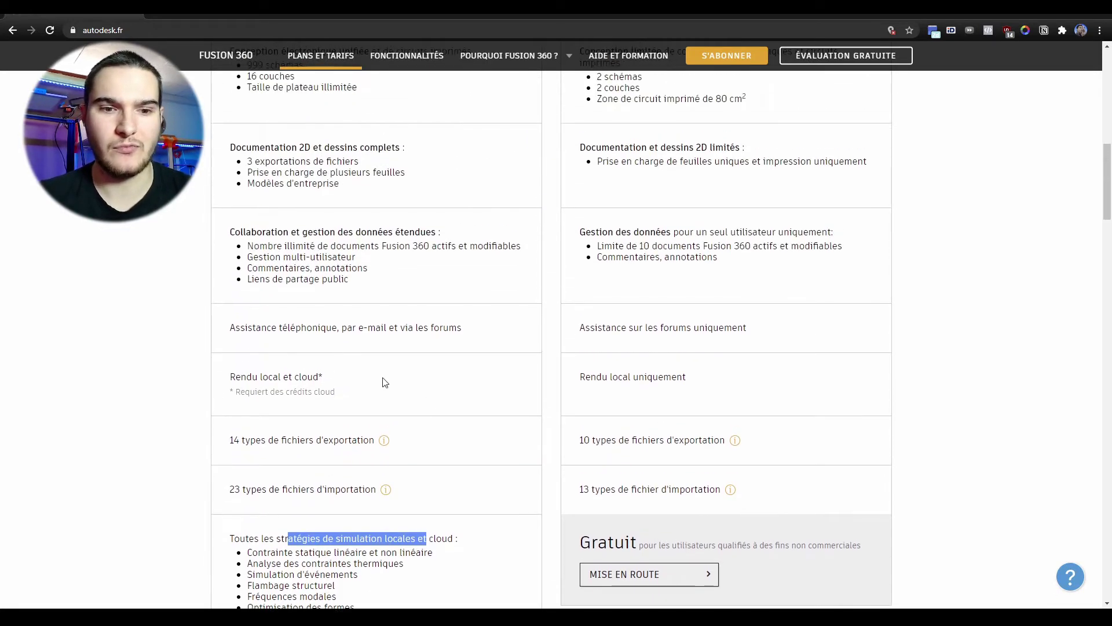
scroll(365, 467, "down", 2)
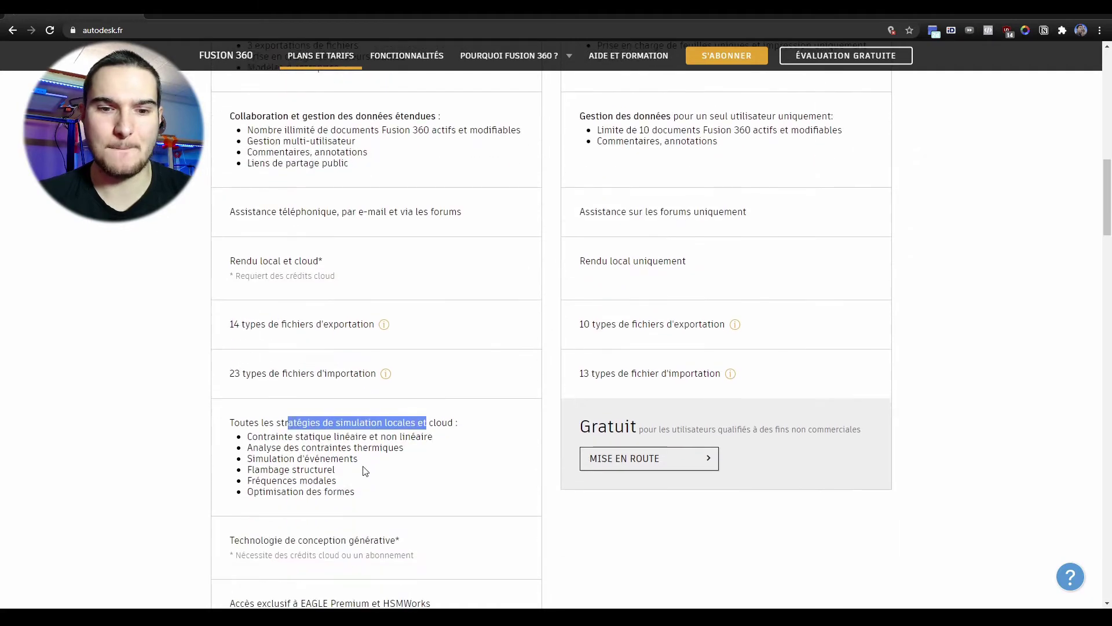
scroll(367, 457, "up", 2)
left_click_drag(580, 377, 699, 380)
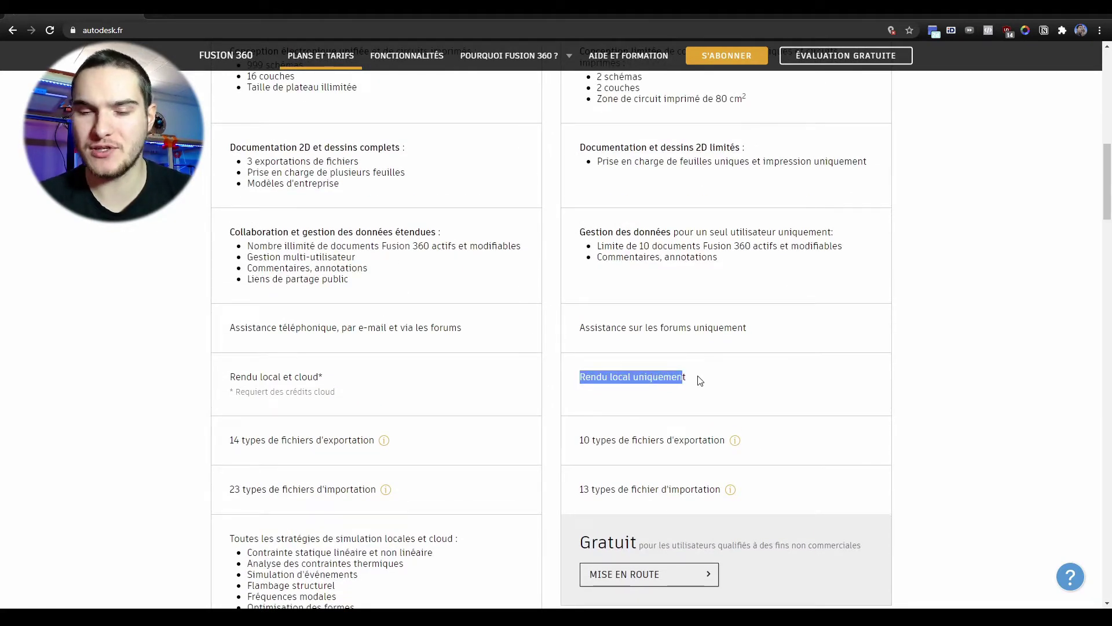
left_click(687, 380)
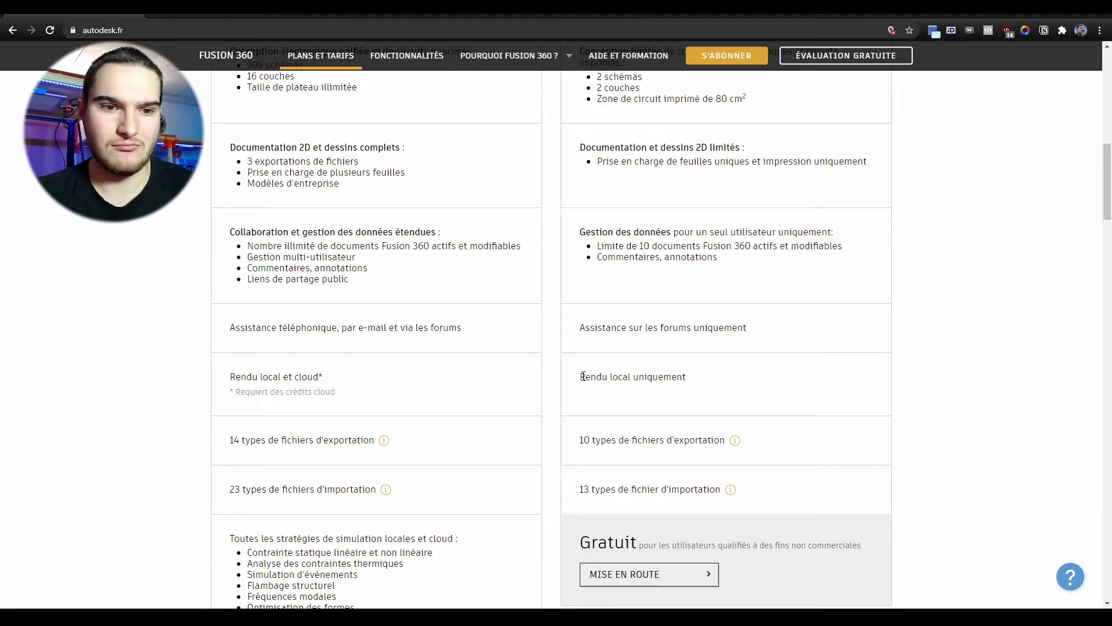
scroll(583, 376, "up", 7)
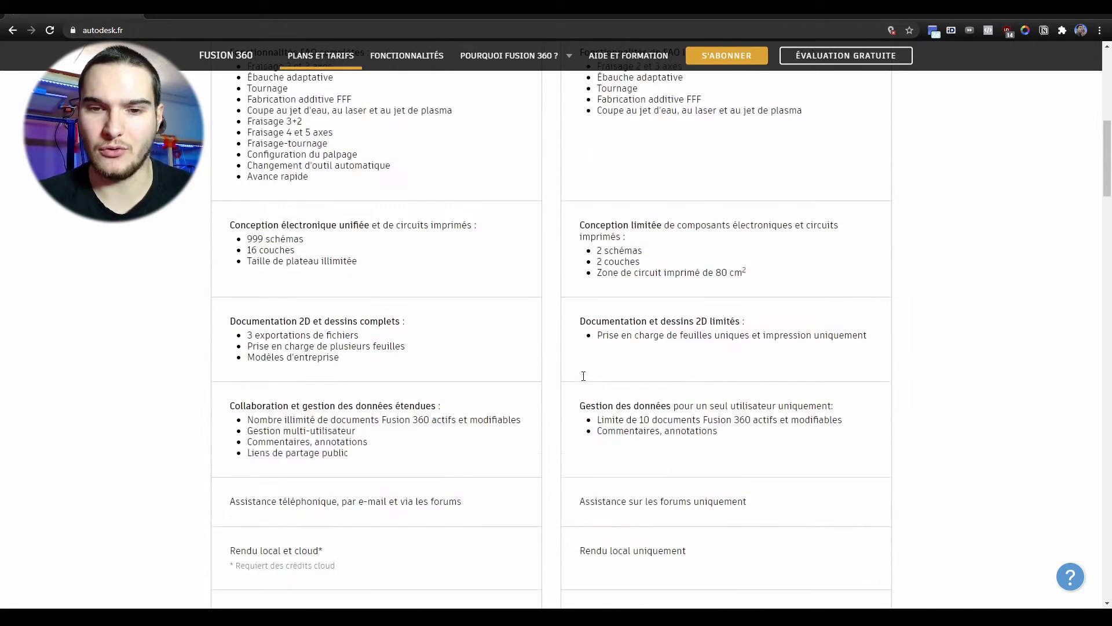
scroll(685, 375, "up", 3)
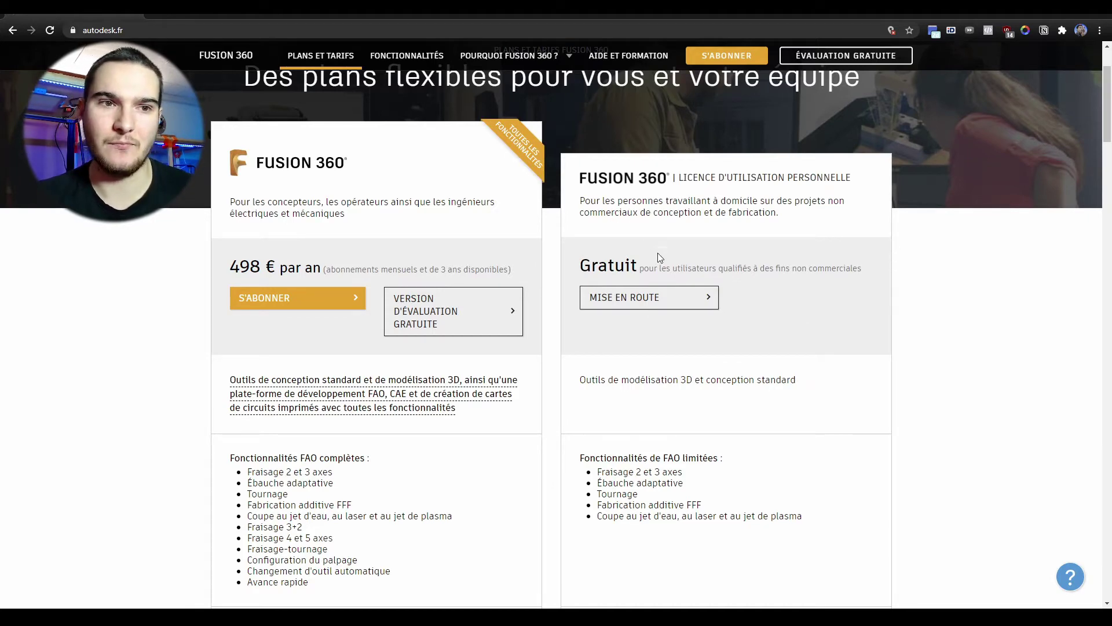
Open the getting-started page for the Fusion 360 personal-use licence and reveal its full web address.
left_click(659, 297)
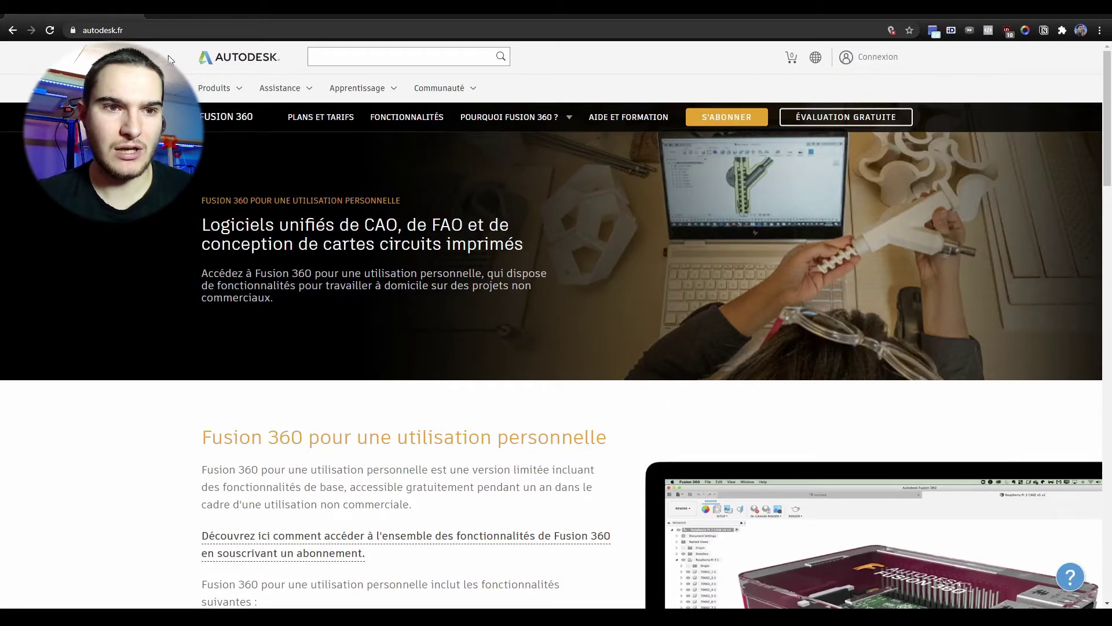
left_click(269, 29)
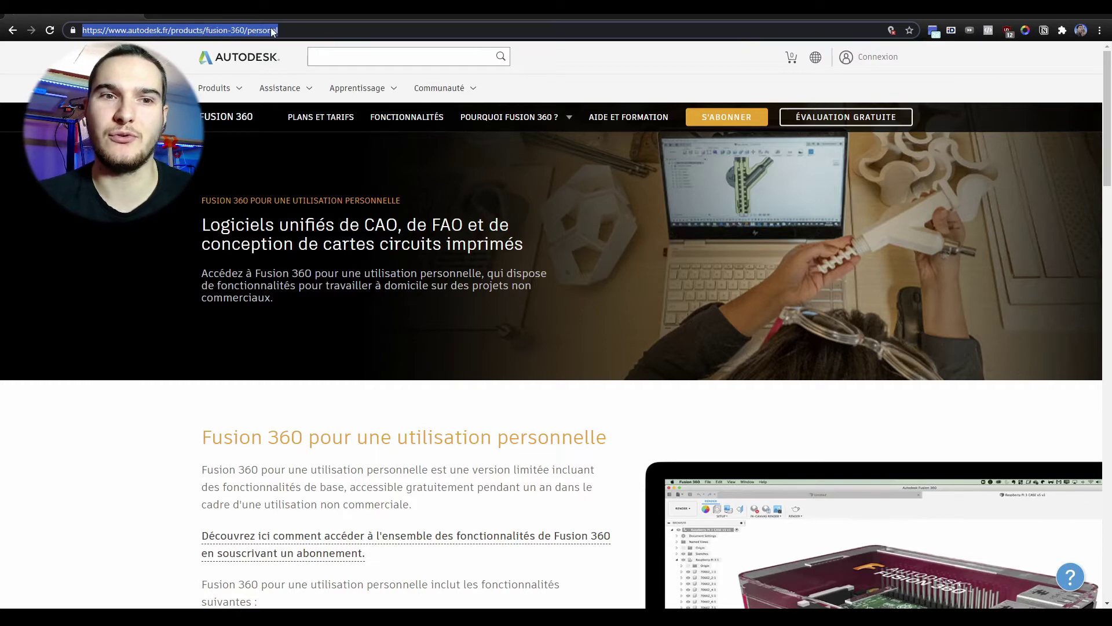
key("End")
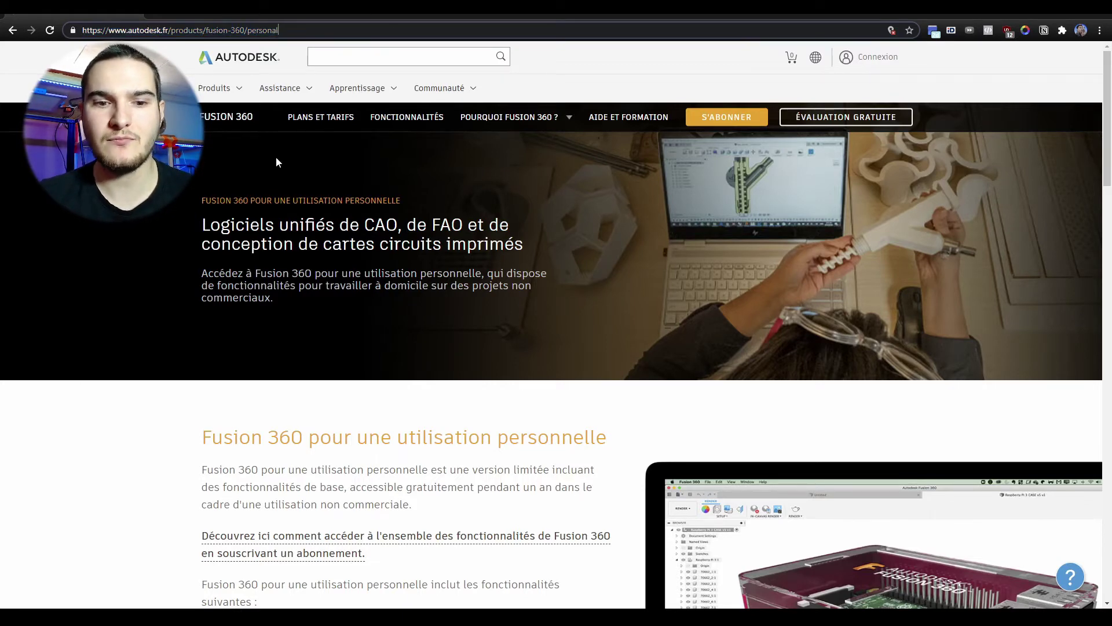
Start activating Fusion 360 for personal use and open the form for creating a new Autodesk account.
scroll(276, 159, "down", 3)
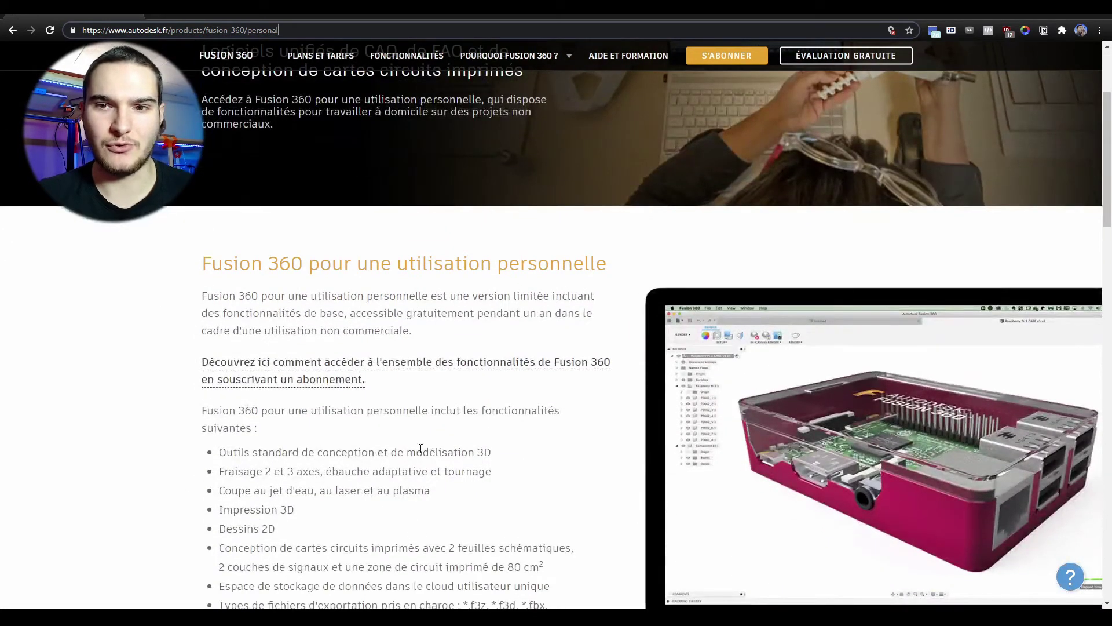
scroll(545, 312, "down", 5)
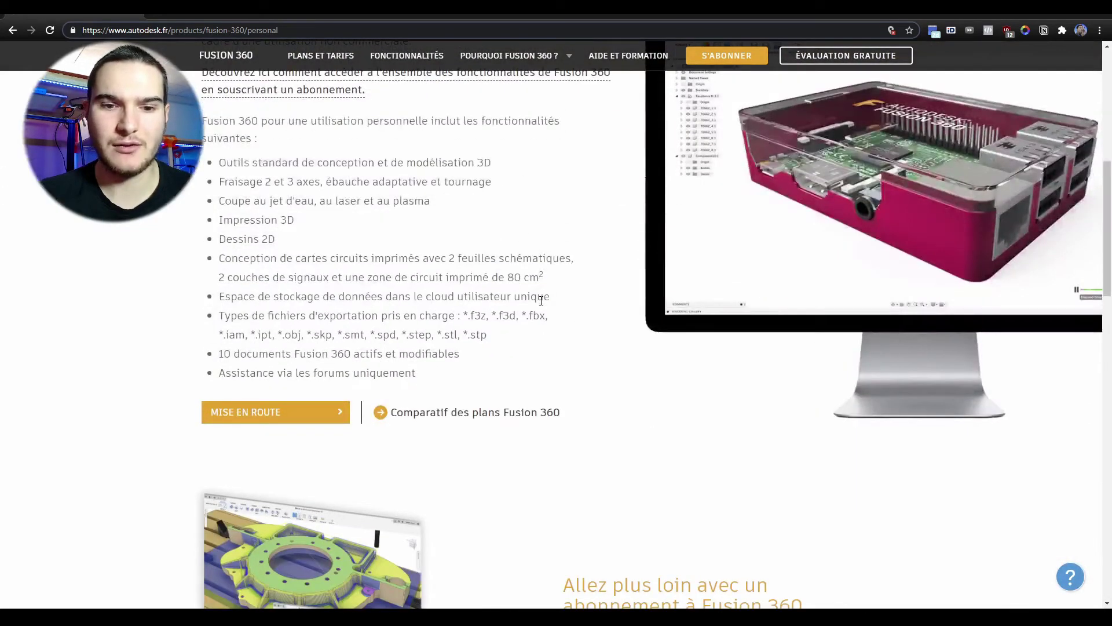
scroll(541, 300, "down", 6)
scroll(541, 300, "down", 8)
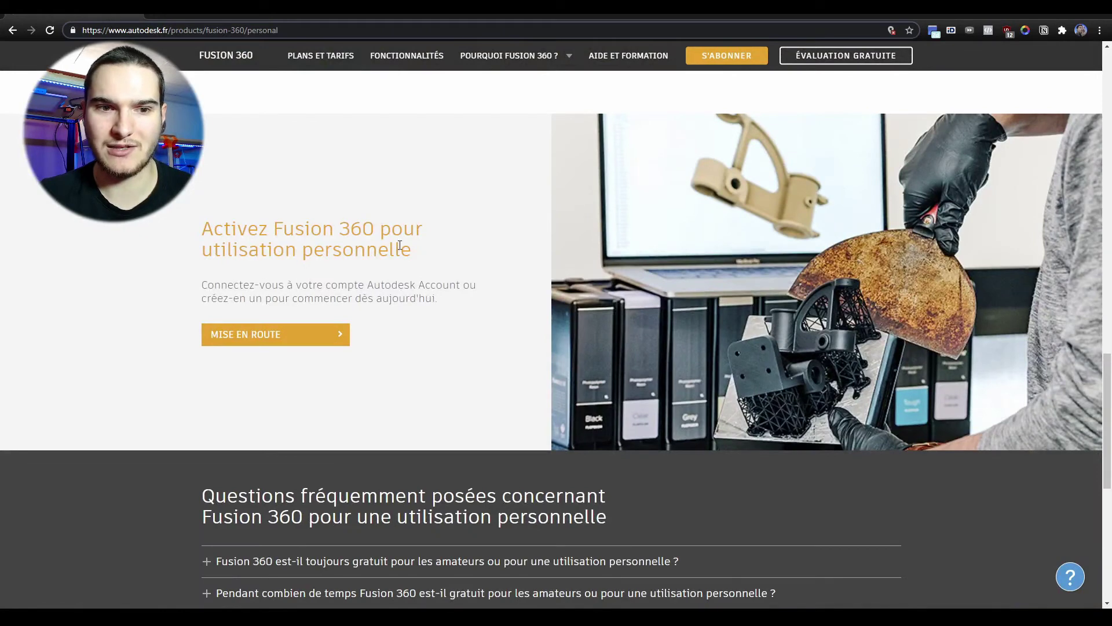
scroll(417, 264, "down", 2)
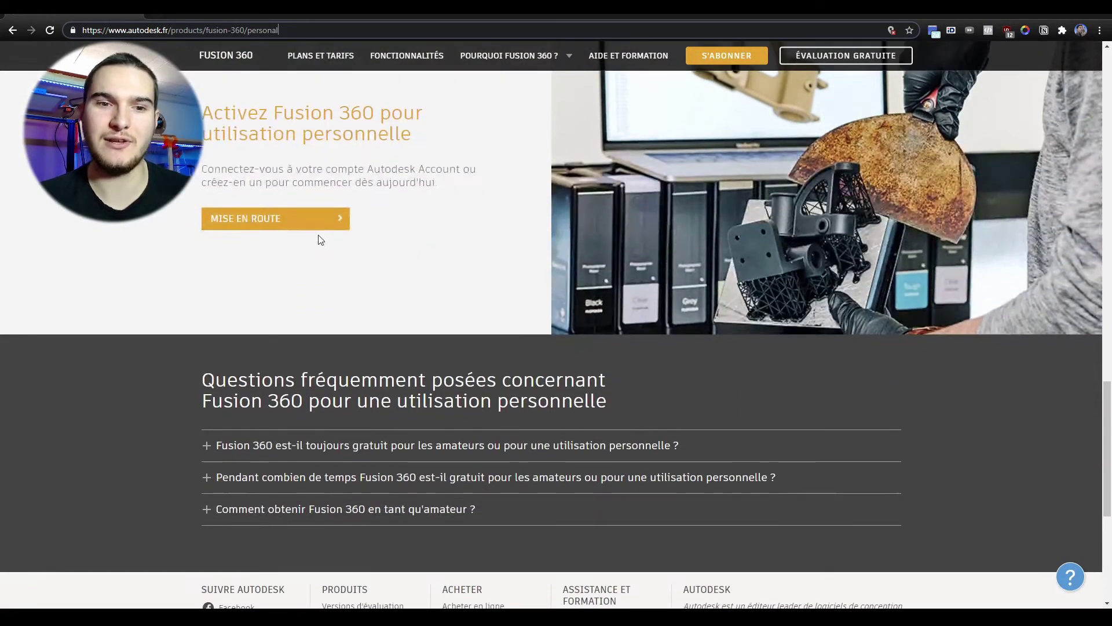
left_click(316, 218)
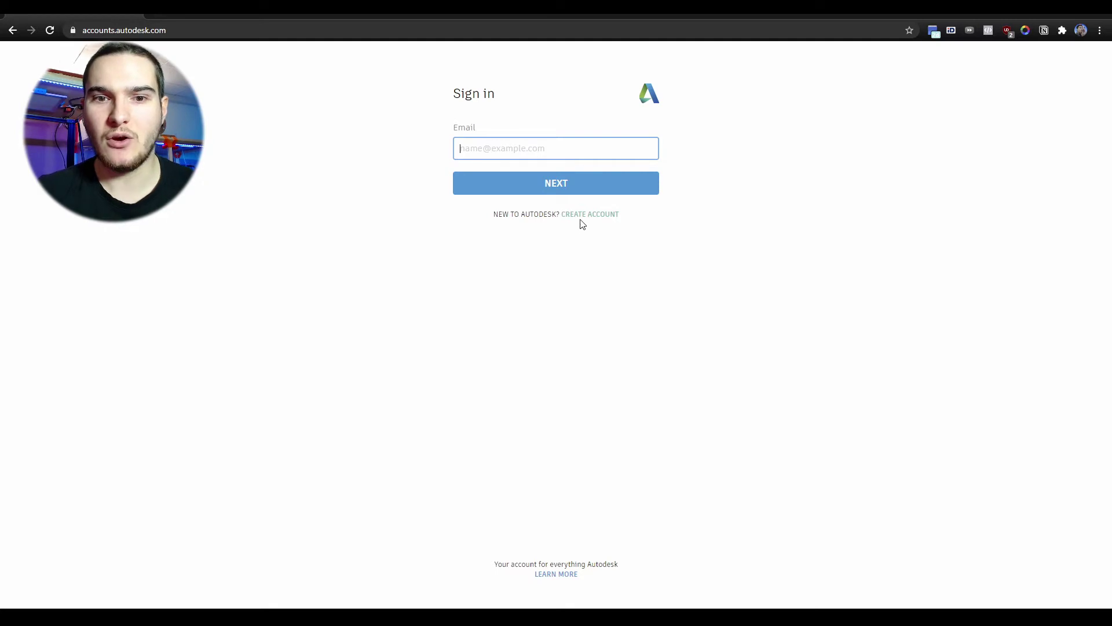
left_click(609, 220)
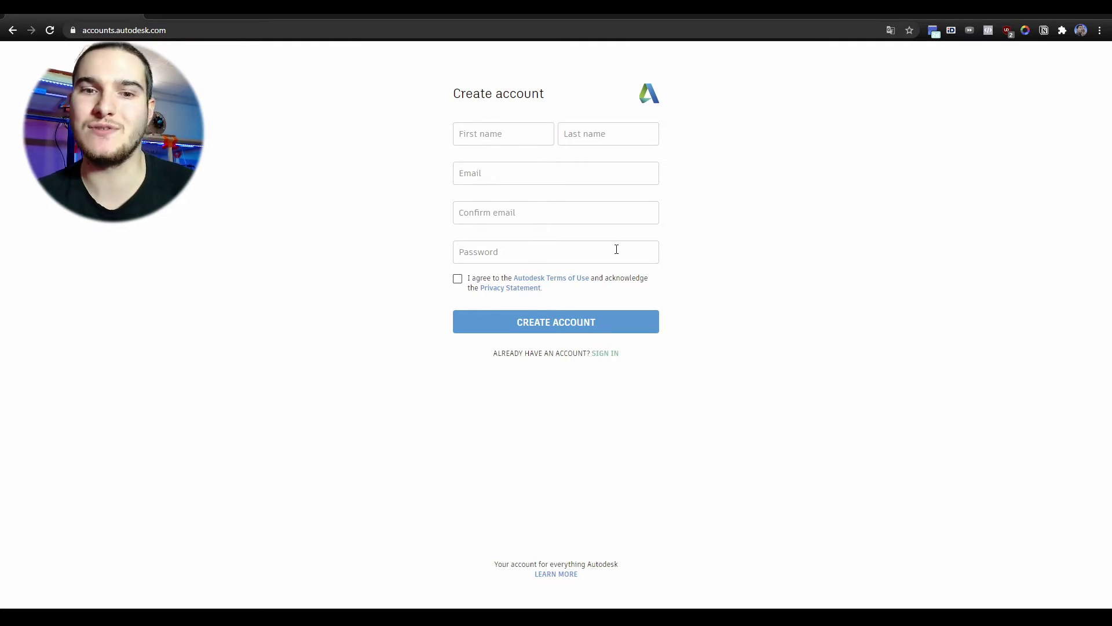
Fill in the account form with the first name, last name, e-mail, e-mail confirmation and account password.
left_click(500, 132)
type("M")
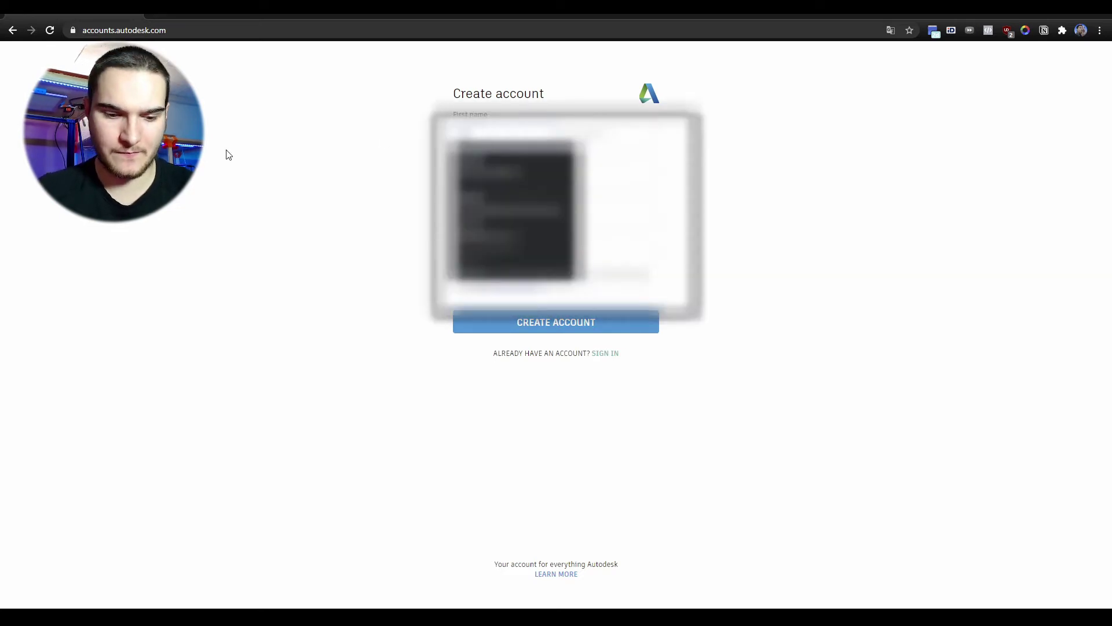
key("Tab")
key("Tab")
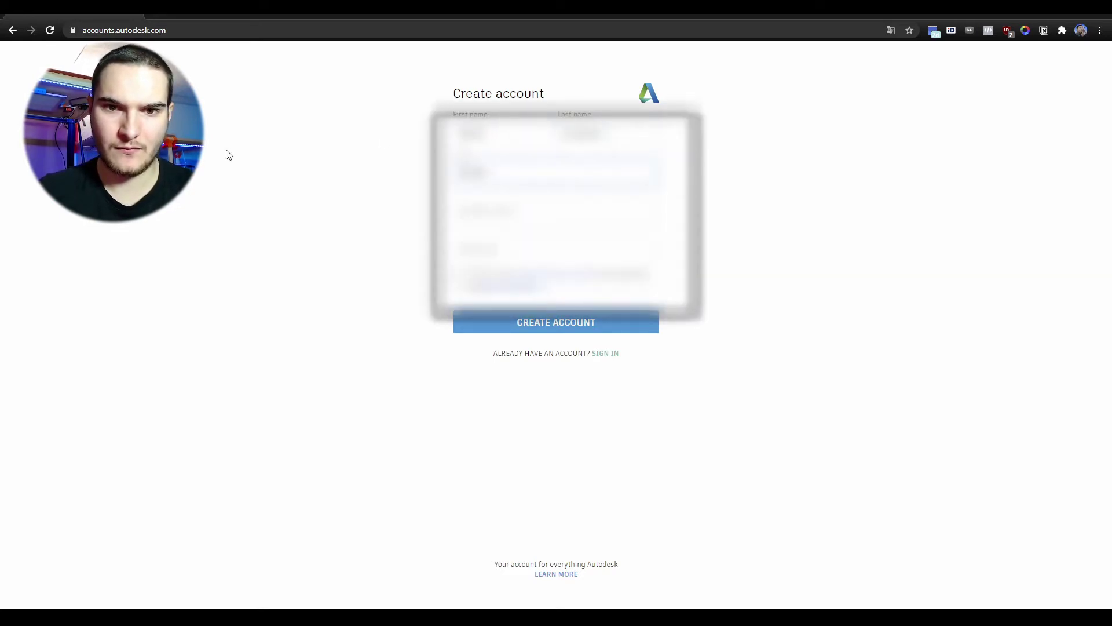
key("Down")
key("Return")
key("Tab")
key("Tab")
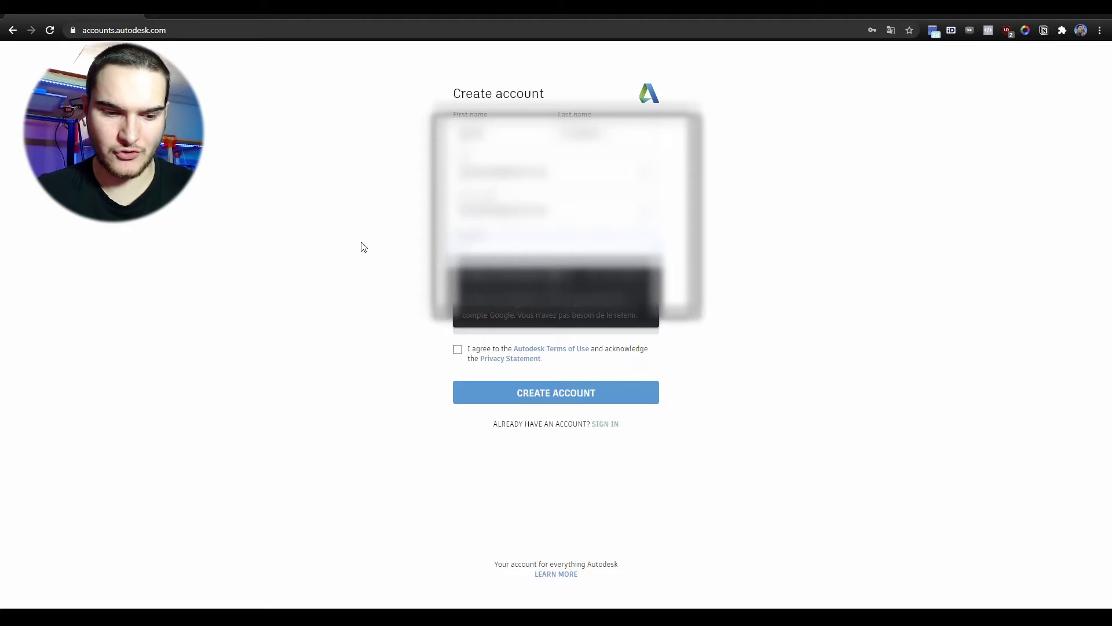
key("Down")
key("Return")
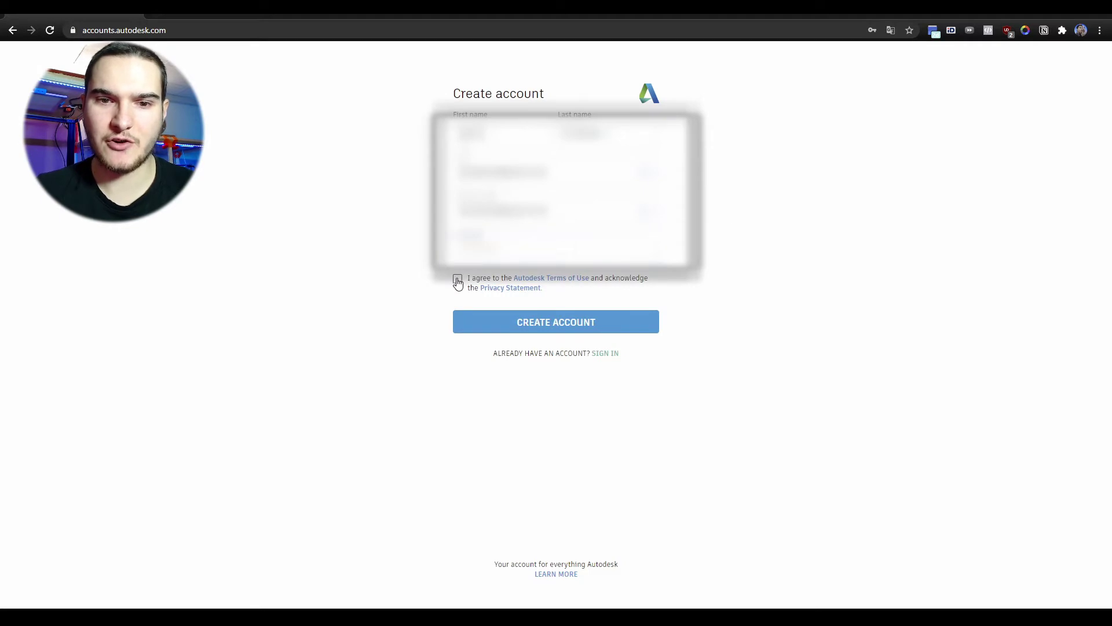
Agree to the Autodesk Terms of Use, create the account and dismiss the browser's password-saving prompt.
left_click(457, 280)
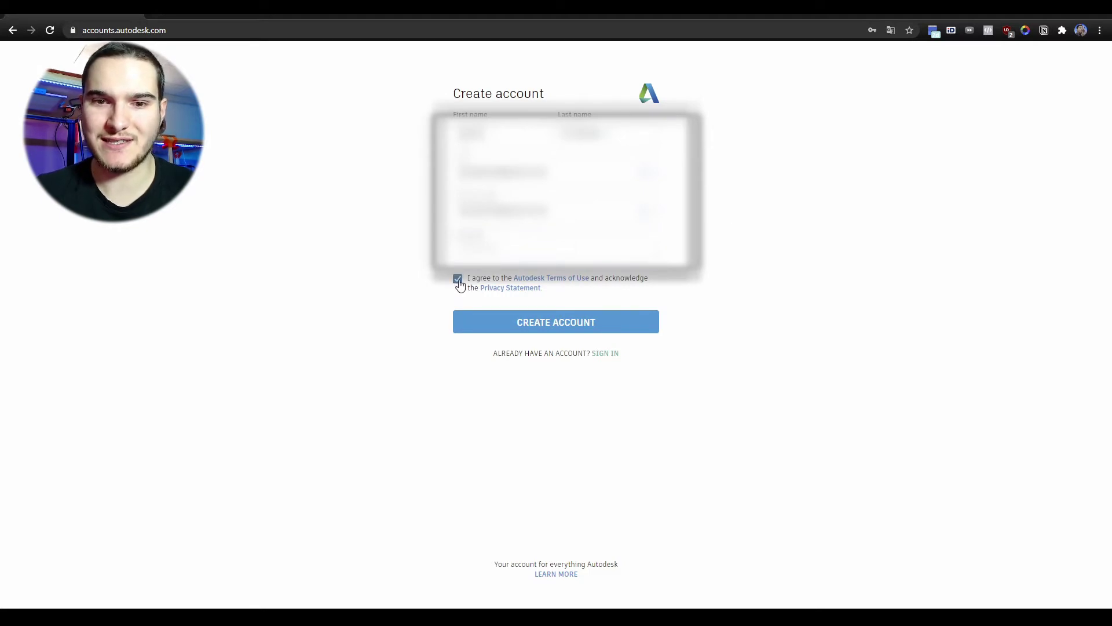
left_click(596, 323)
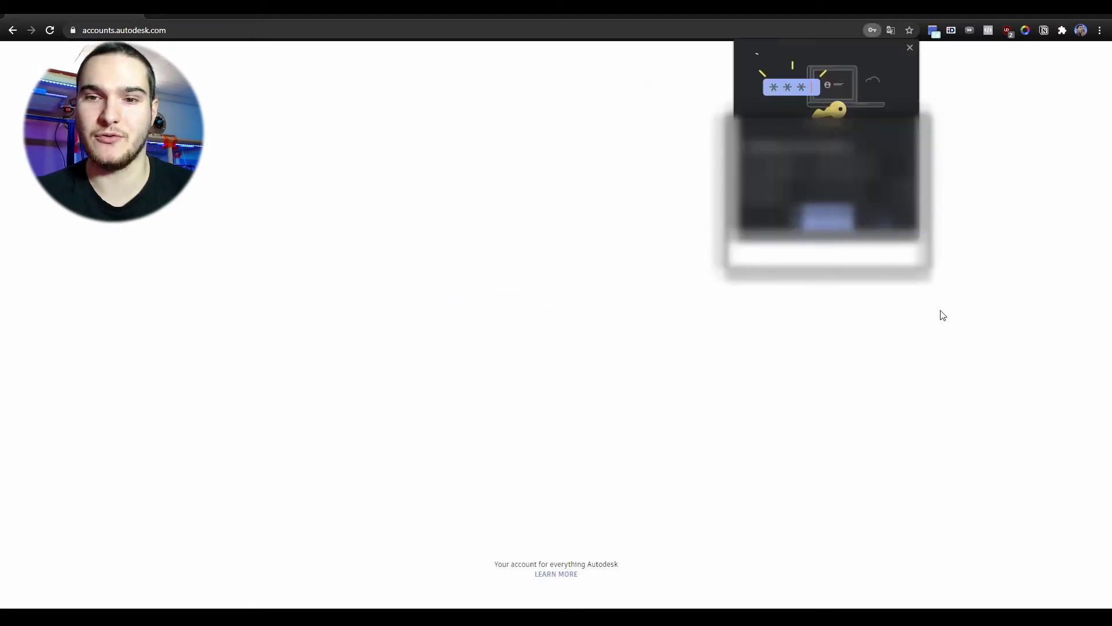
left_click(909, 50)
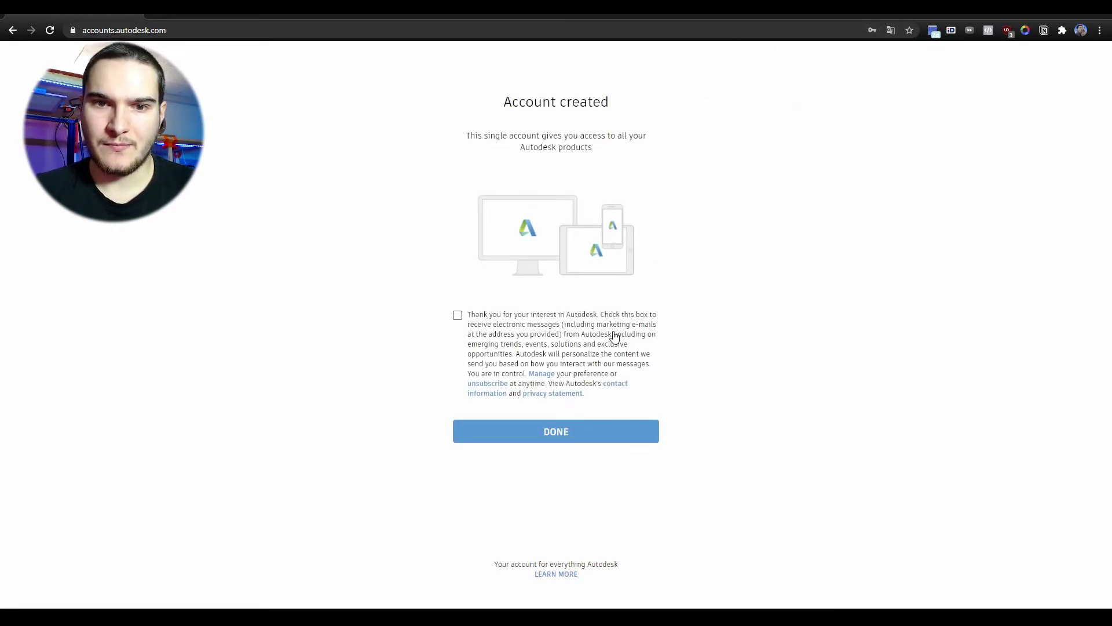
Switch to Gmail, verify the e-mail address from Autodesk's message, and finish the verification without opting in to marketing messages.
left_click(161, 16)
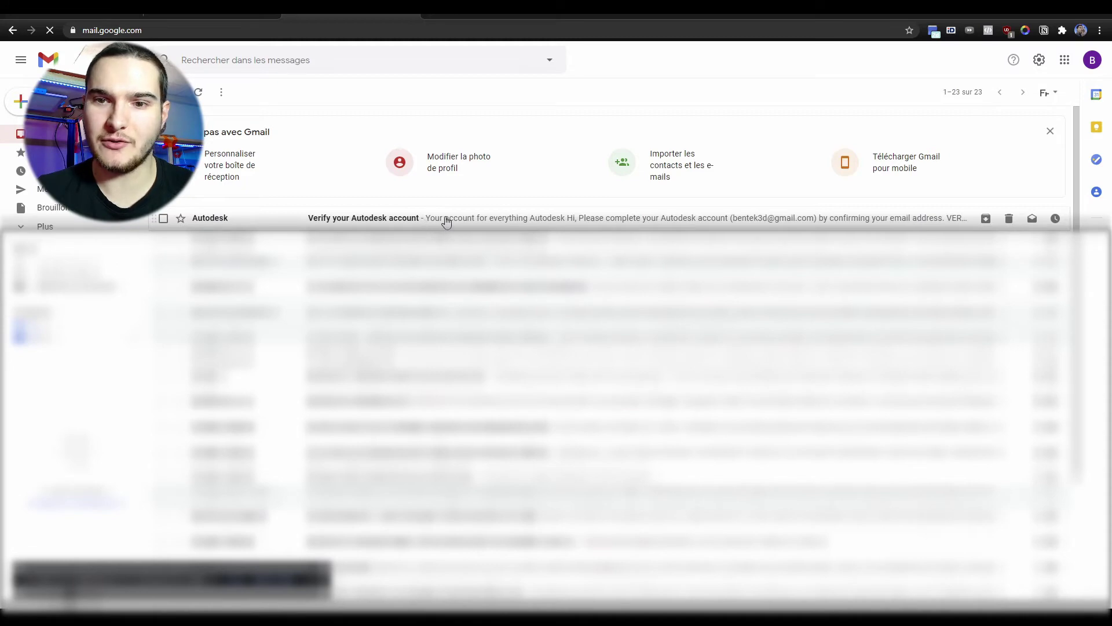
left_click(415, 219)
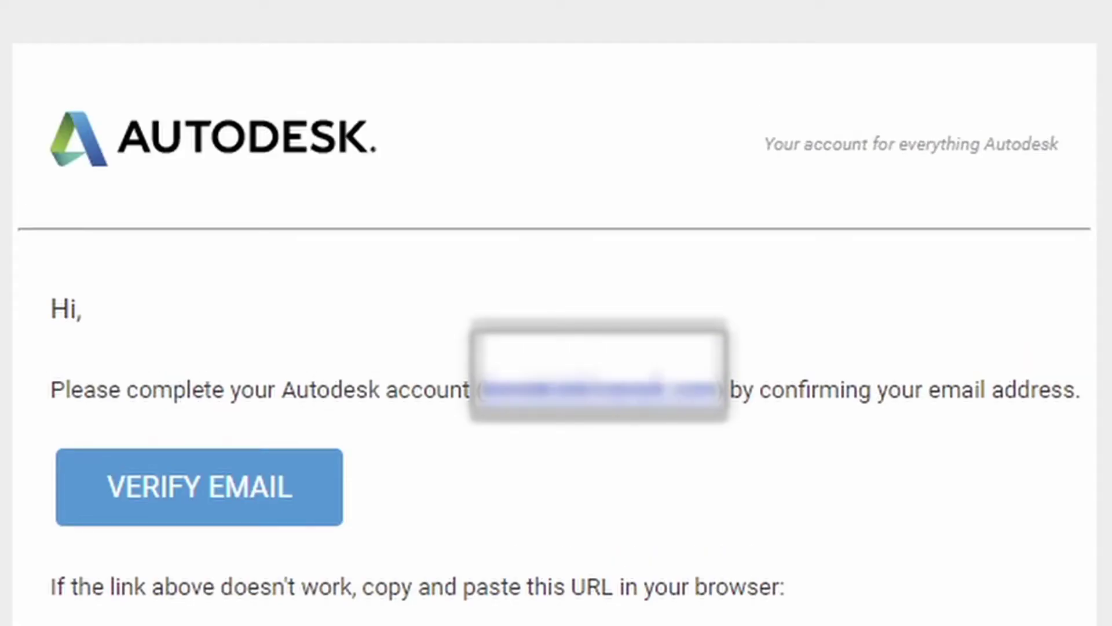
left_click(212, 481)
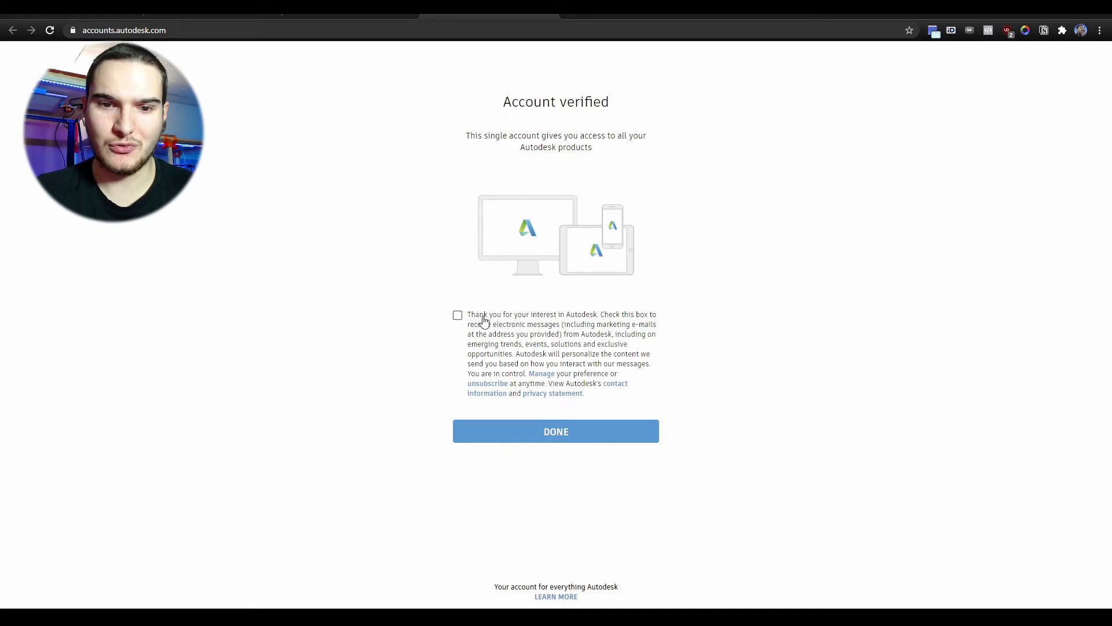
left_click(573, 436)
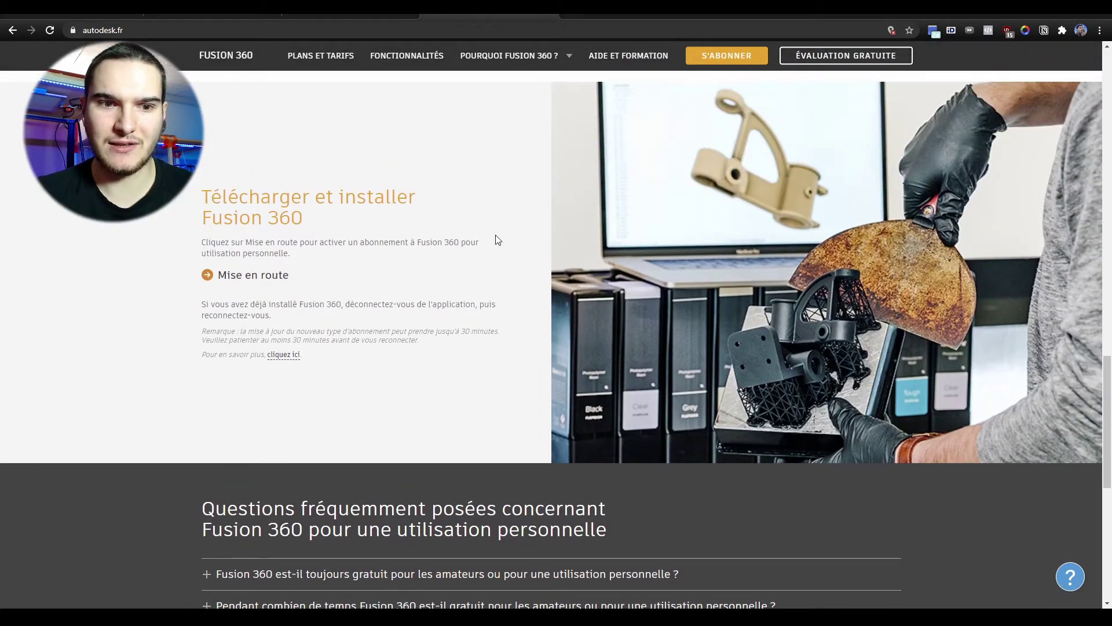
Check the signed-in account on the personal-use page and read the download section's note about the subscription update delay.
scroll(497, 240, "up", 20)
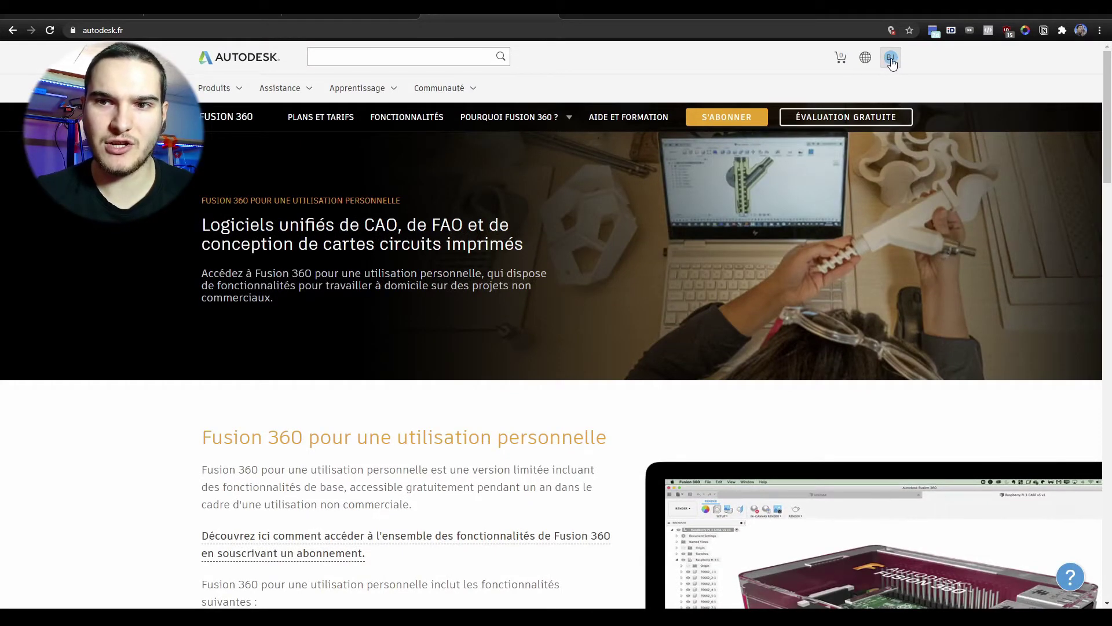
scroll(647, 161, "down", 5)
scroll(794, 124, "up", 5)
scroll(911, 76, "down", 13)
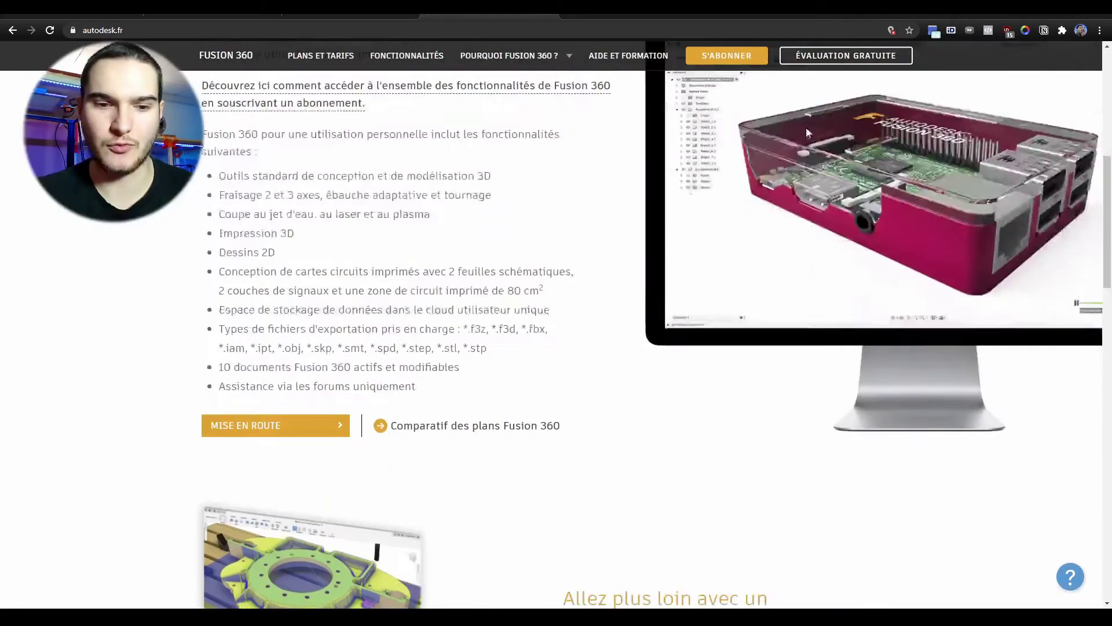
scroll(658, 152, "down", 7)
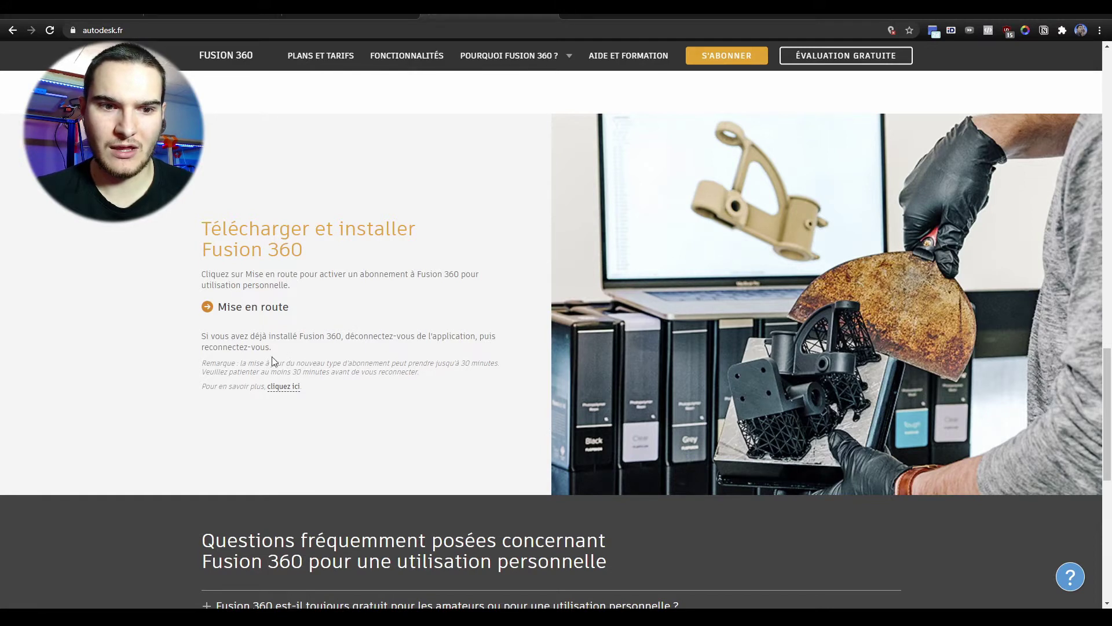
left_click_drag(207, 361, 451, 377)
left_click(451, 378)
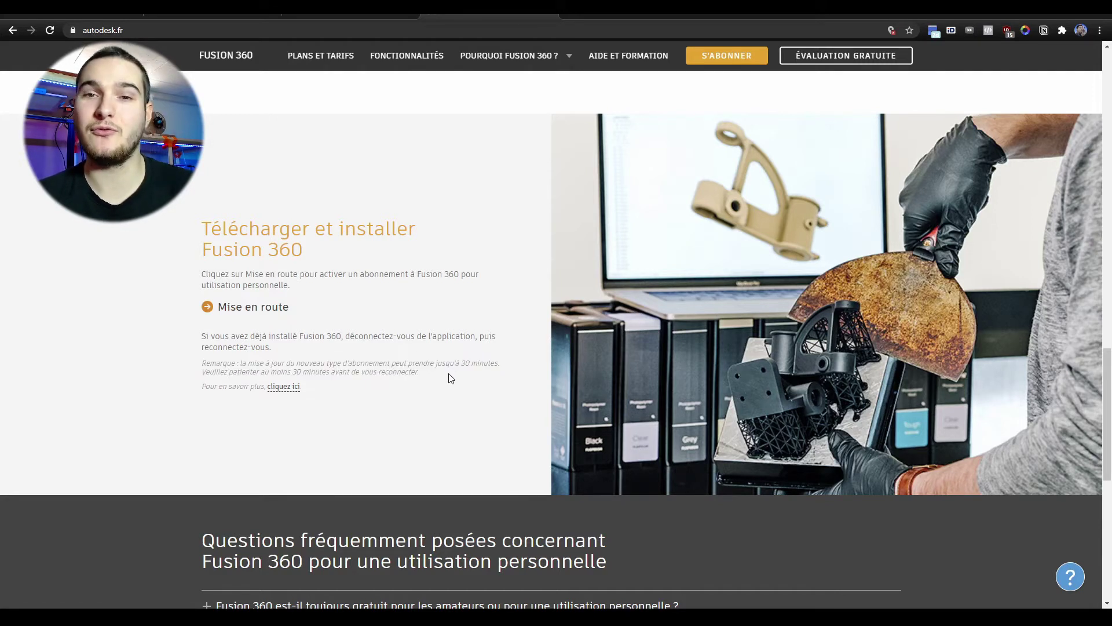
Download the Fusion 360 Client Downloader and save it in the Téléchargements folder.
left_click(260, 311)
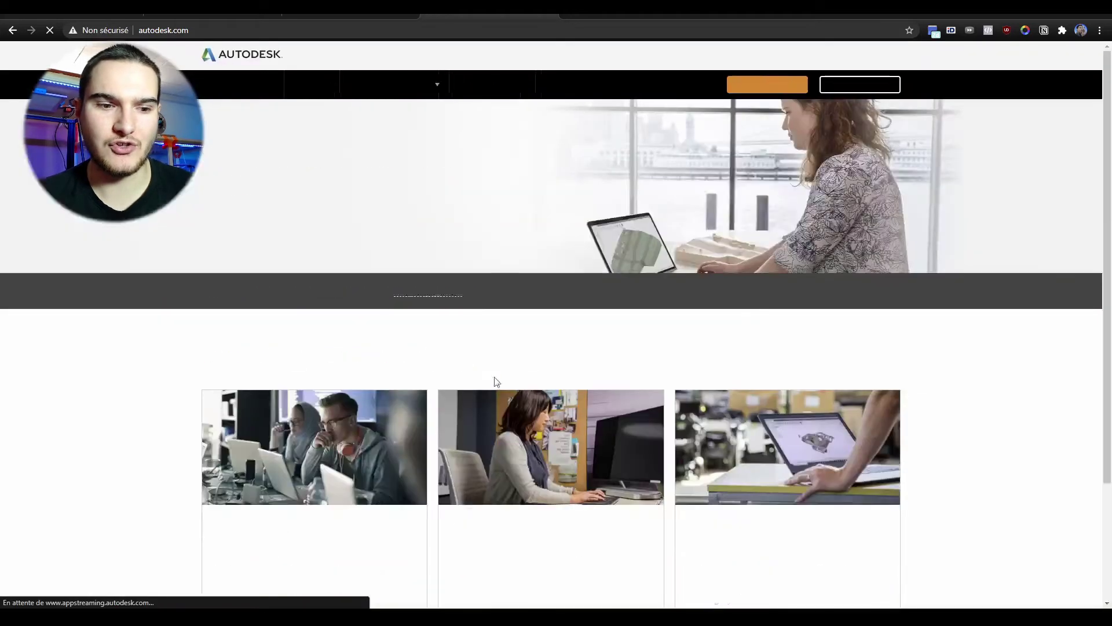
scroll(417, 203, "down", 2)
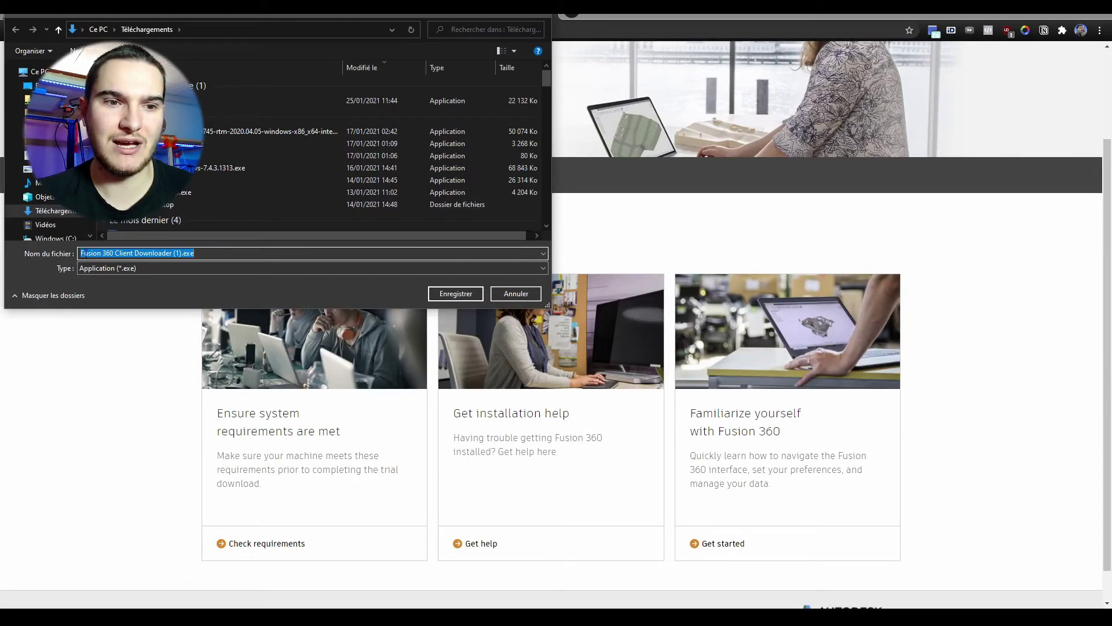
left_click(181, 253)
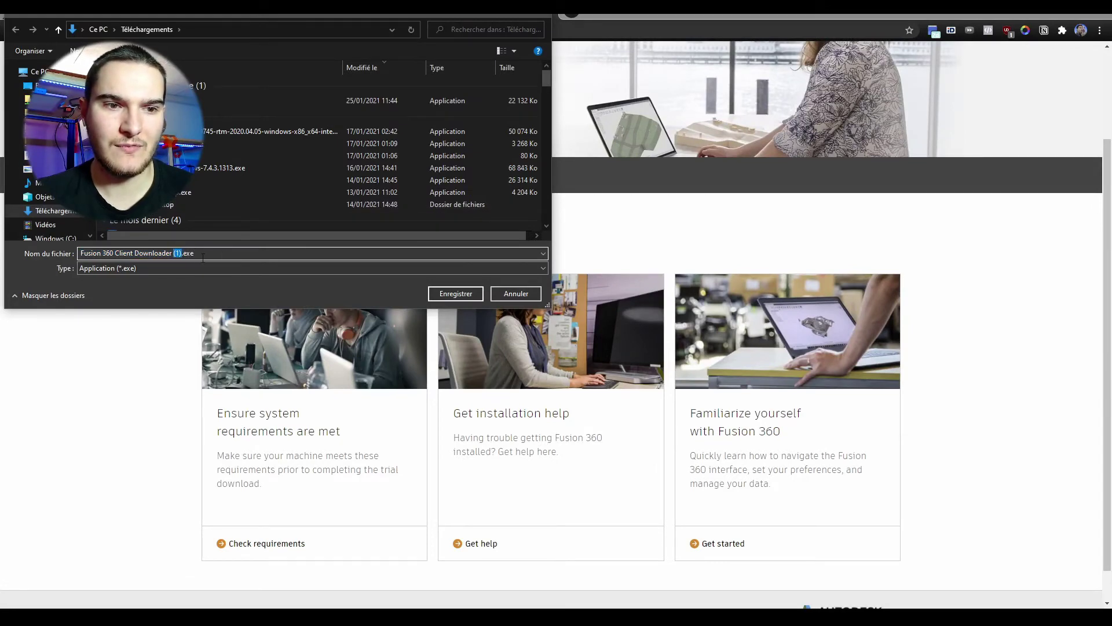
left_click(440, 294)
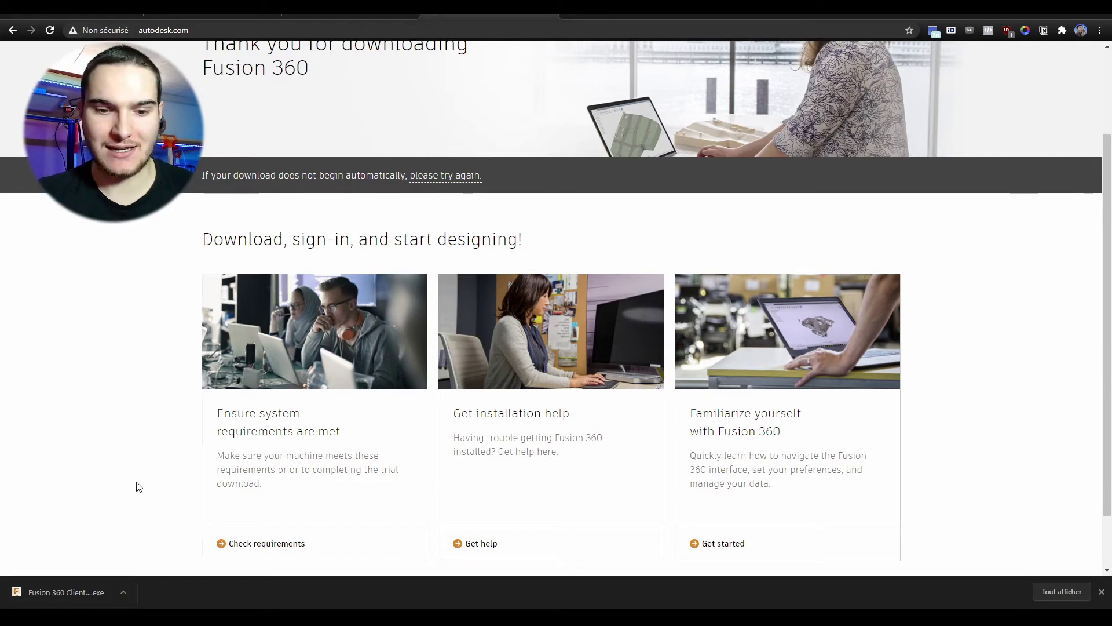
Switch to Windows search, look up "fusion 360" and launch the installed Fusion 360 application.
key("super")
type("fusion ")
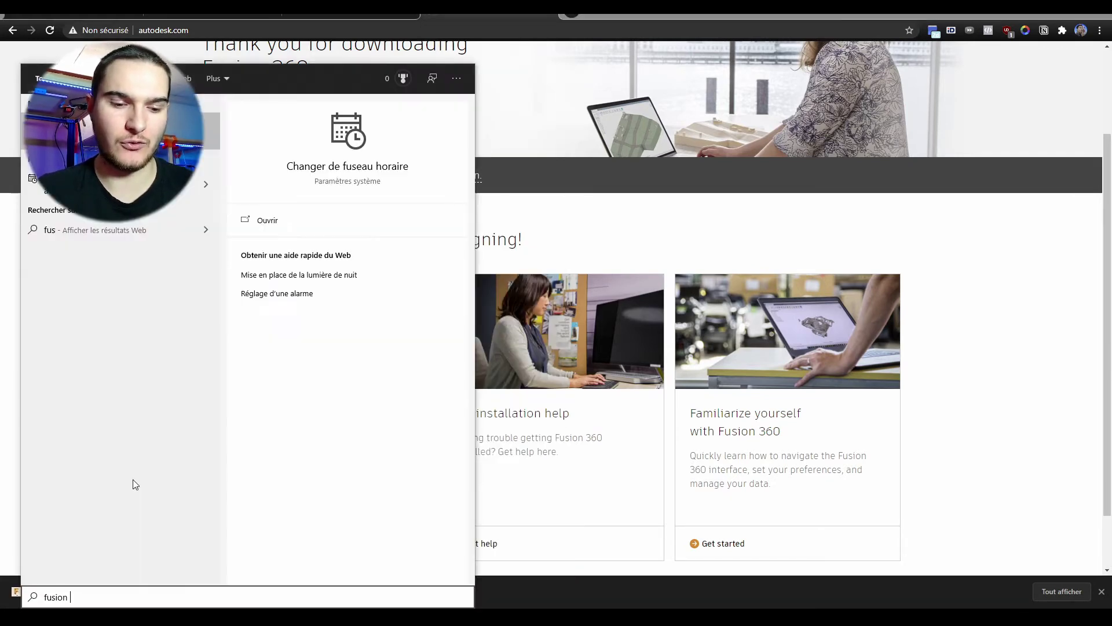
type("360")
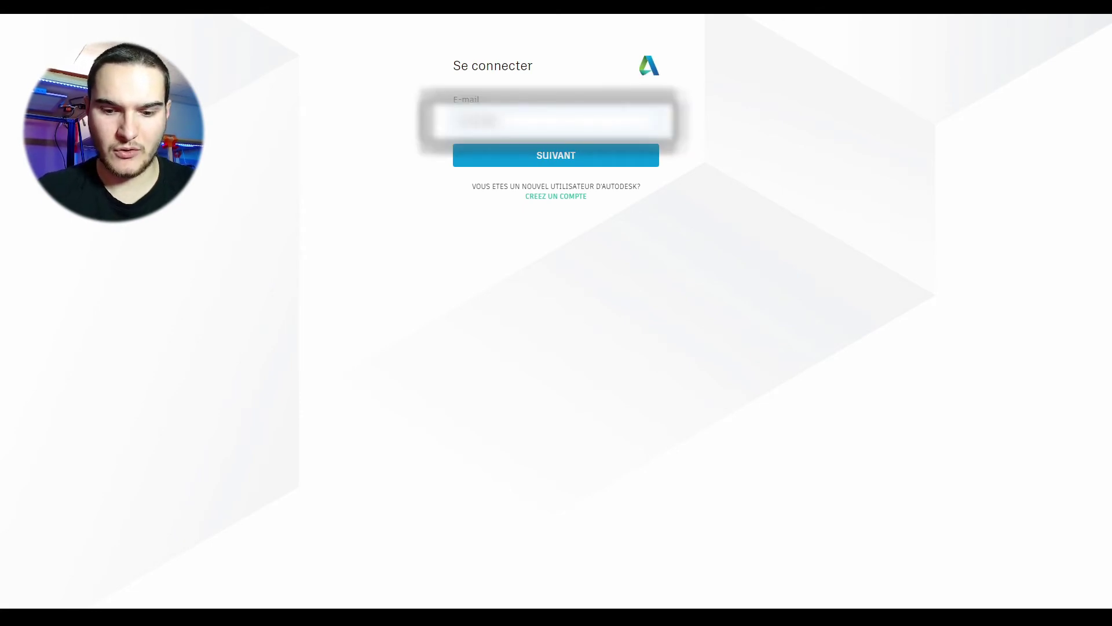
Sign in to Fusion 360 with the account e-mail and password, and postpone the 2-step verification setup.
left_click(577, 161)
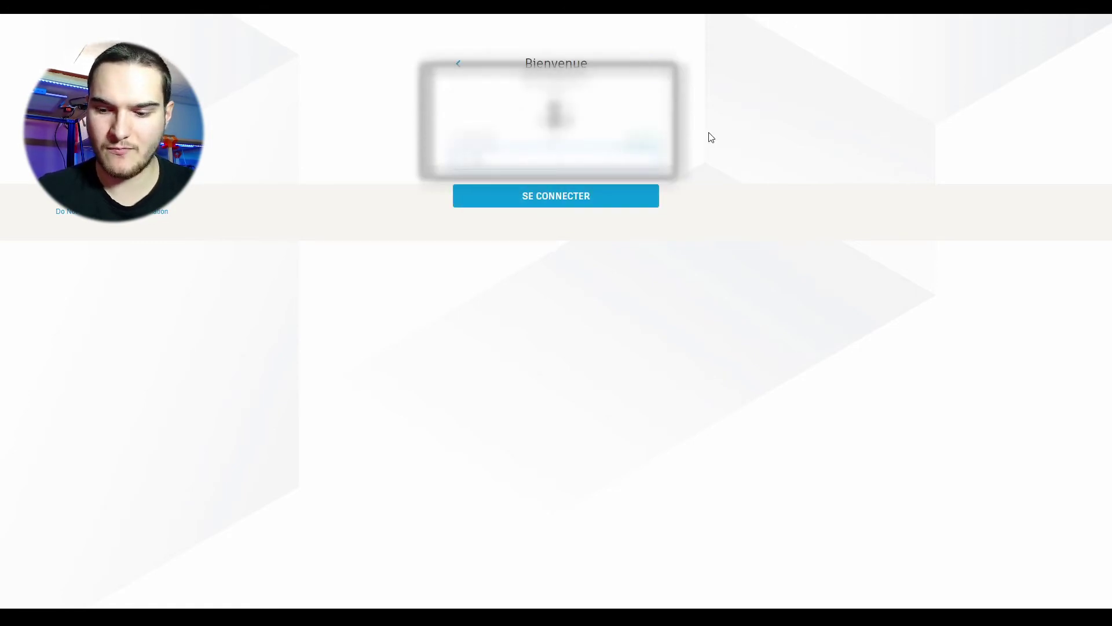
left_click(578, 198)
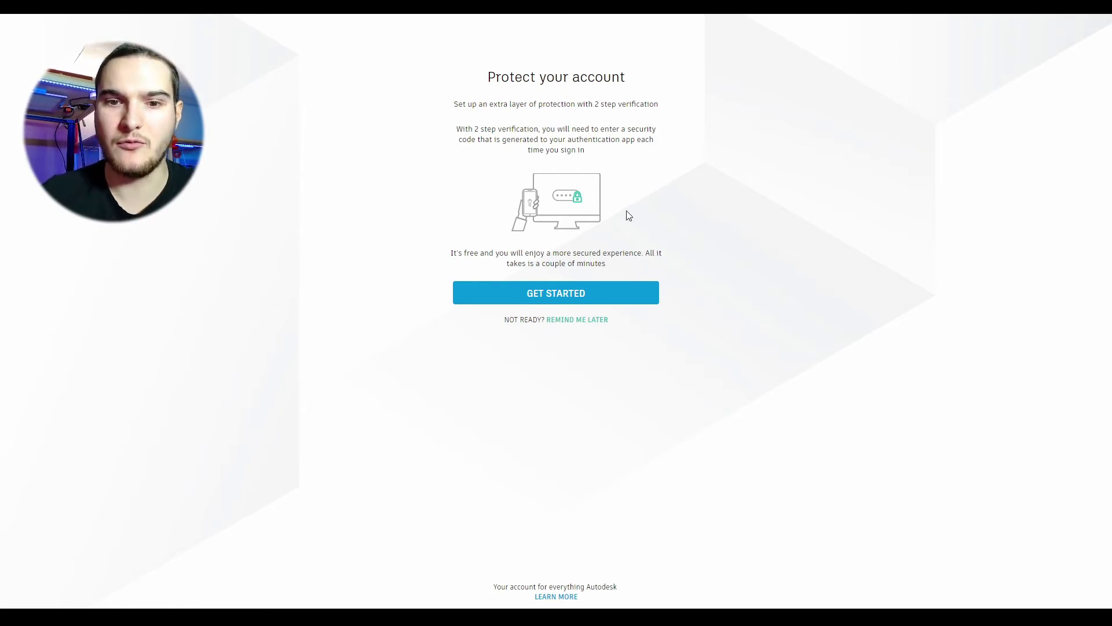
left_click(598, 326)
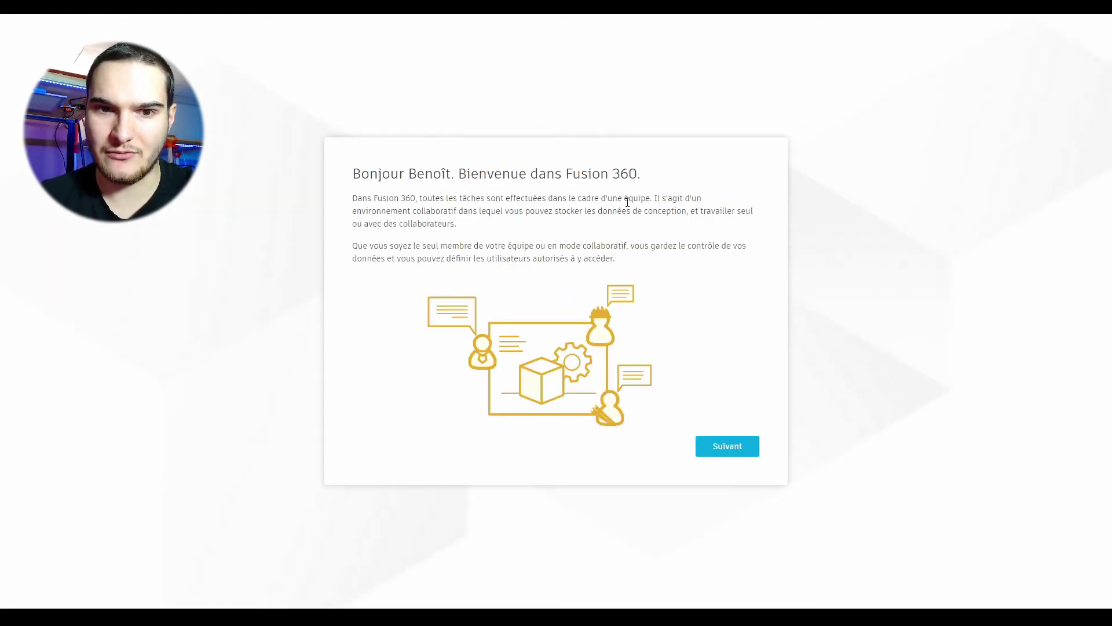
Choose to create a new team and name it "Équipe démo".
left_click(740, 451)
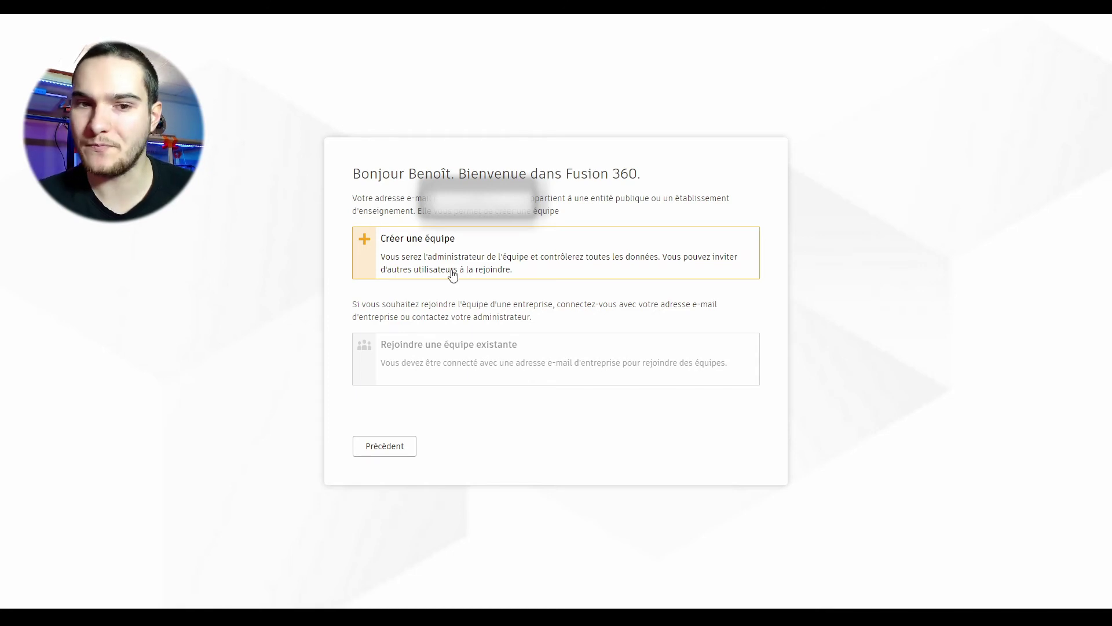
left_click(479, 240)
left_click(443, 242)
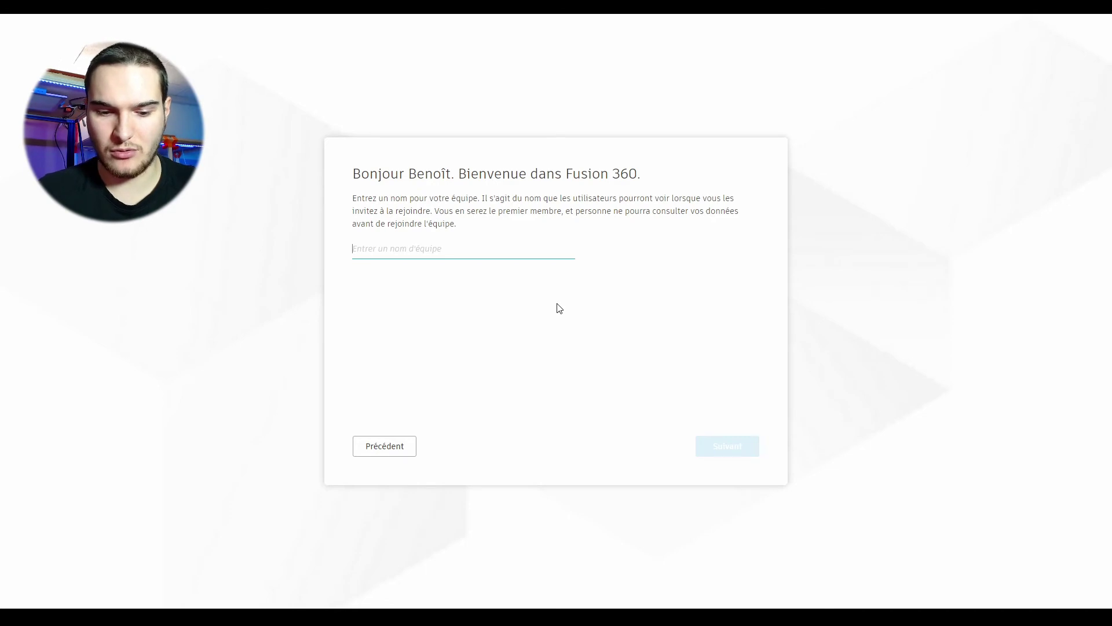
type("Dé")
key("BackSpace")
key("BackSpace")
key("BackSpace")
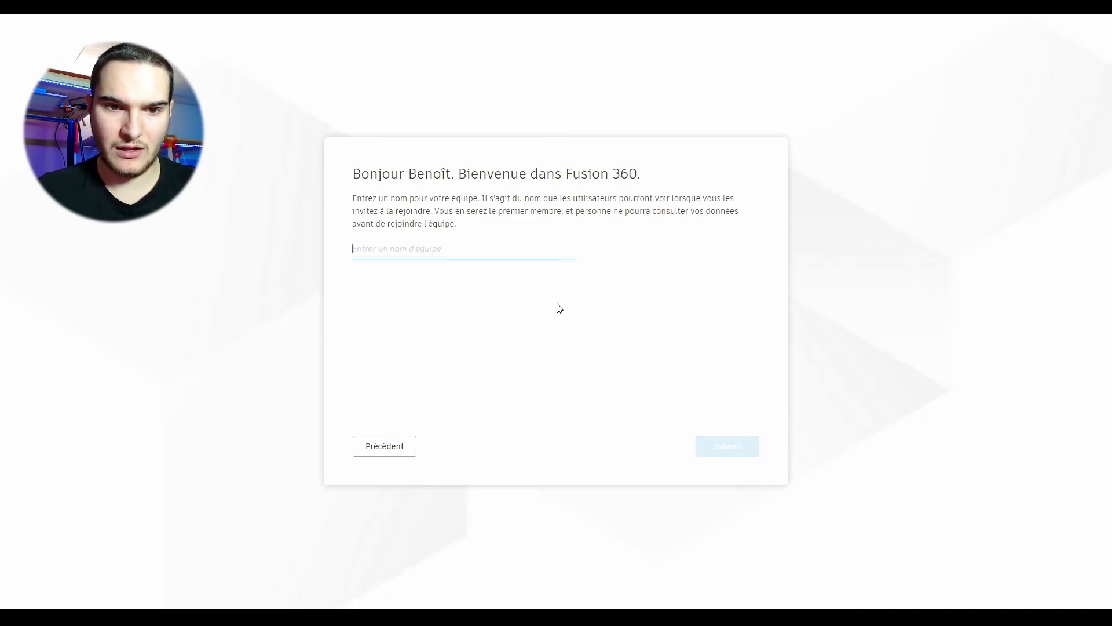
type("D")
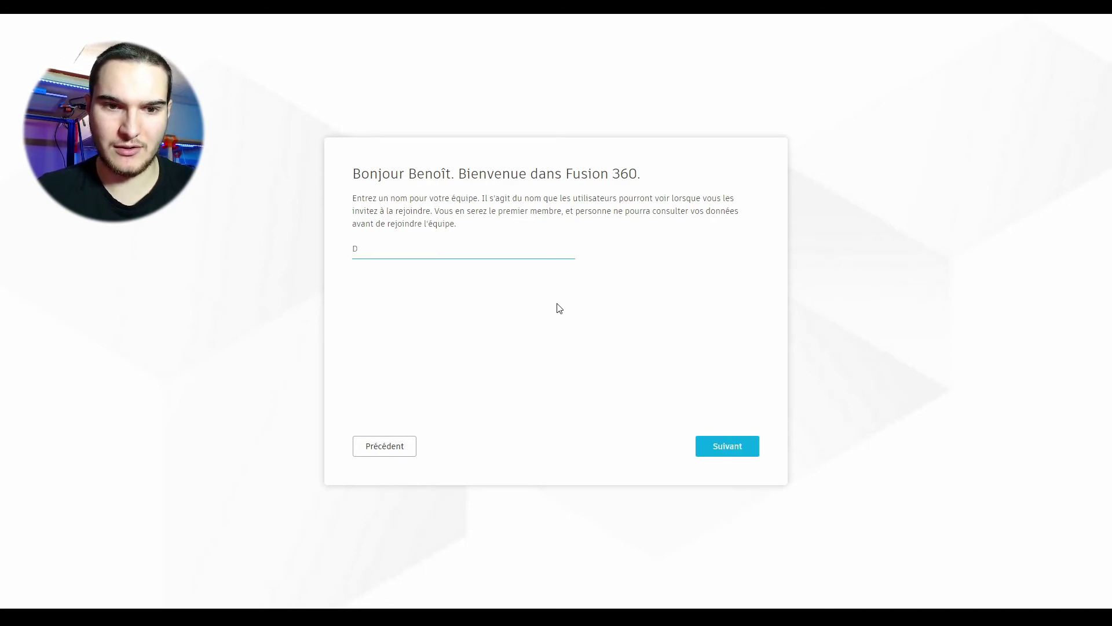
key("BackSpace")
type("Équipe démo")
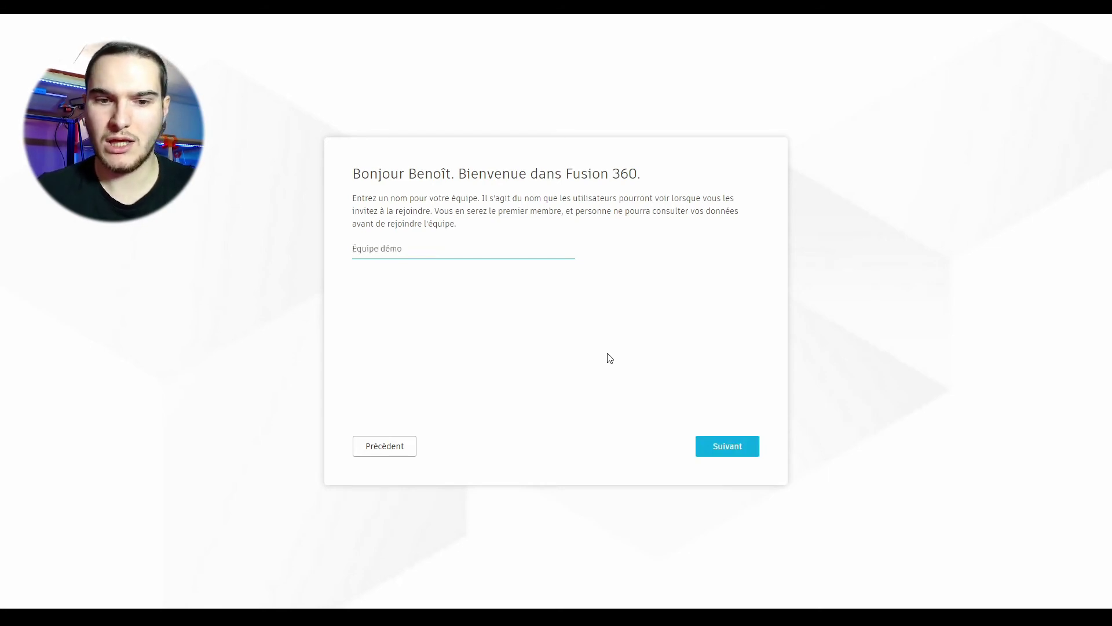
left_click(725, 448)
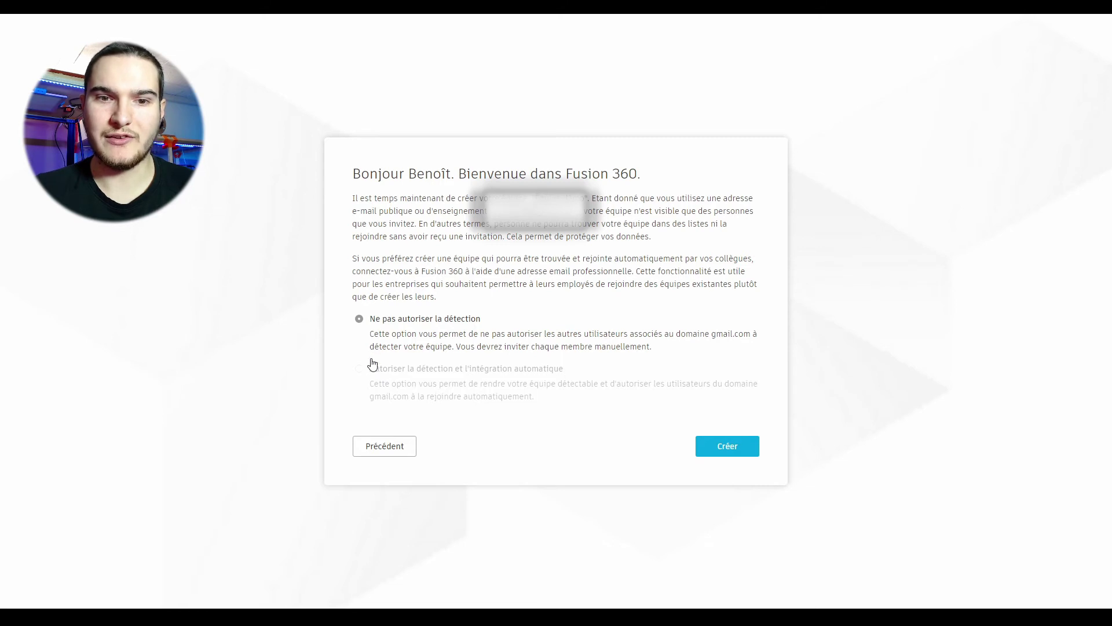
Create the team with the option Ne pas autoriser la détection, access it and dismiss the data-collection and product-update notices.
left_click(718, 446)
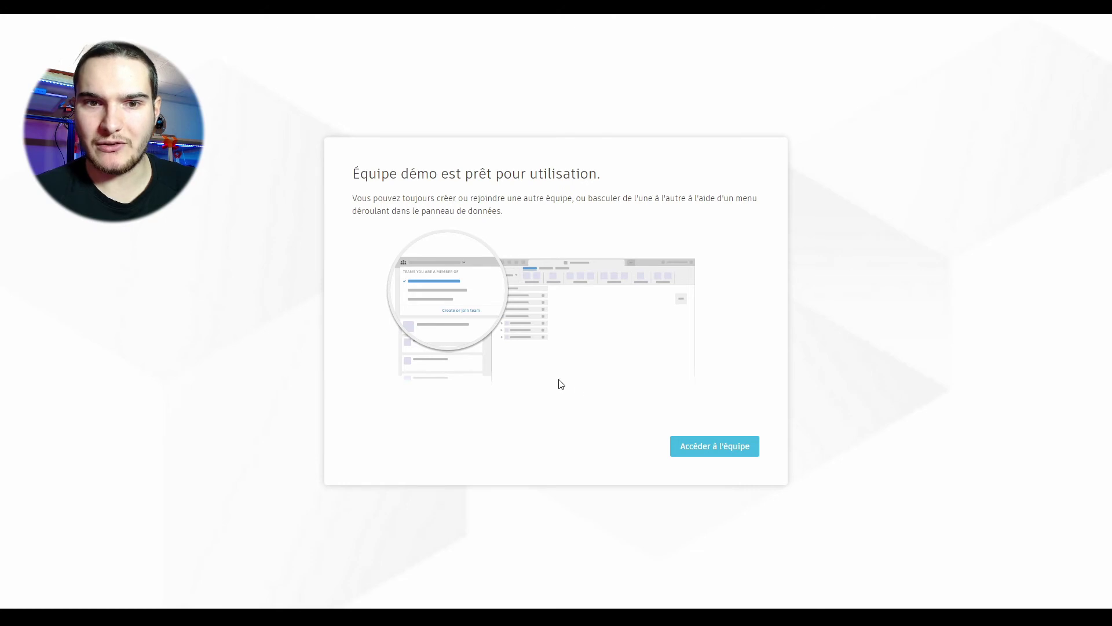
left_click(704, 447)
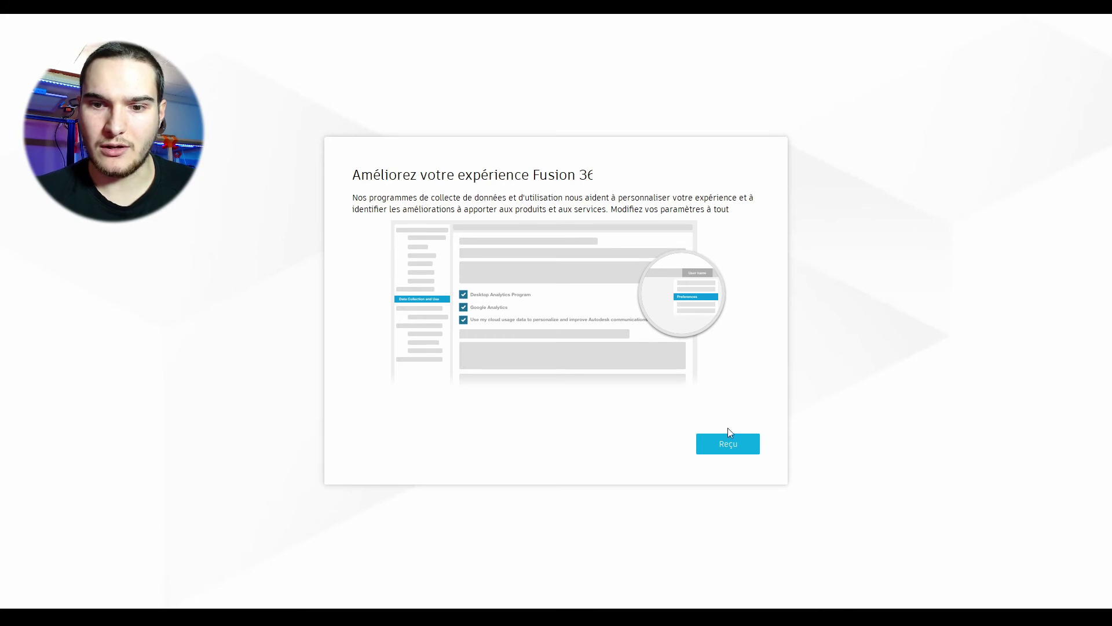
left_click(728, 445)
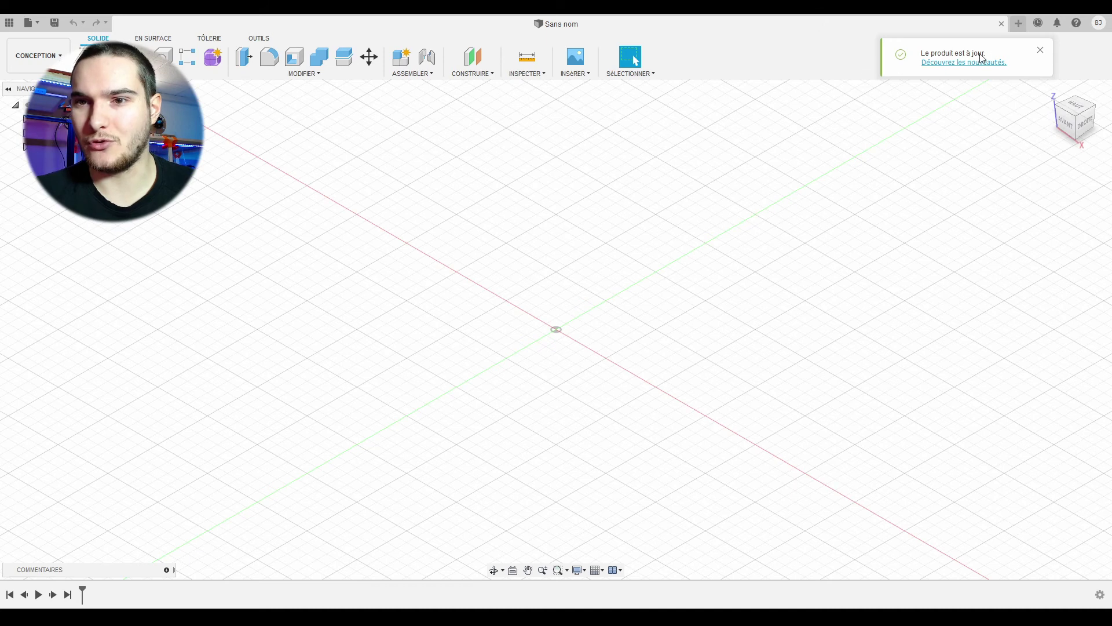
left_click(1041, 54)
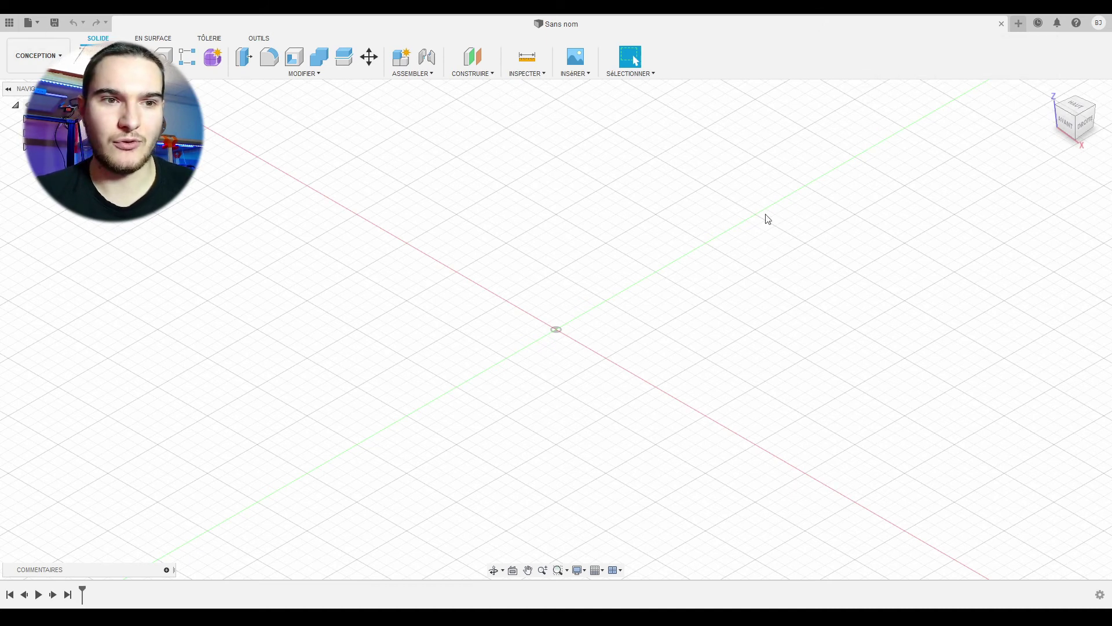
In the general preferences, set the user language to Français and the graphics driver to Sélectionner automatiquement.
left_click(1098, 25)
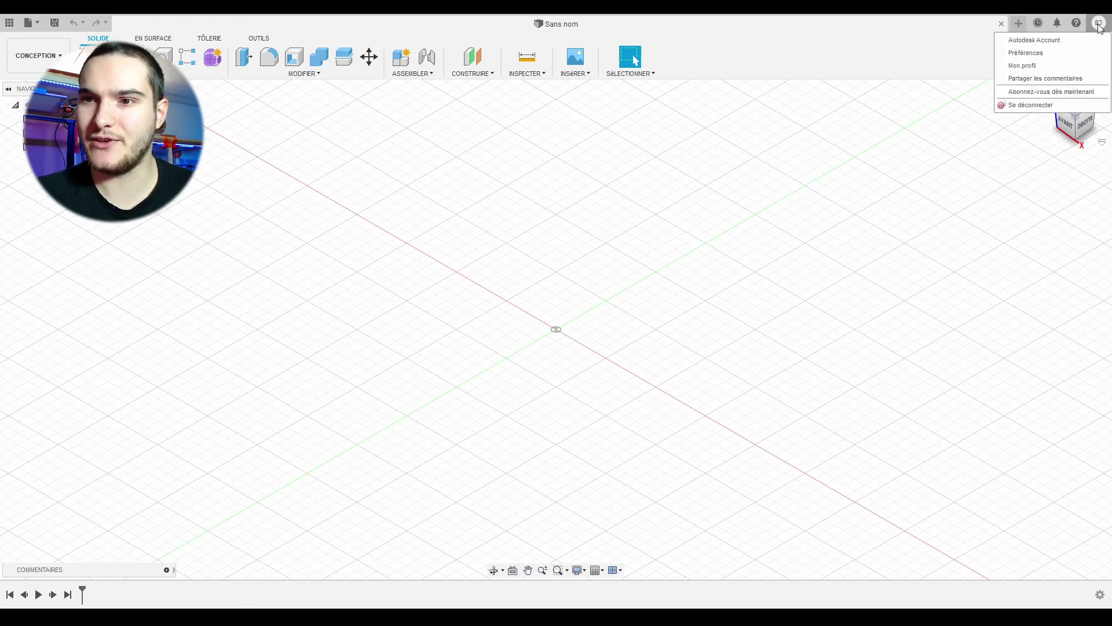
left_click(1034, 53)
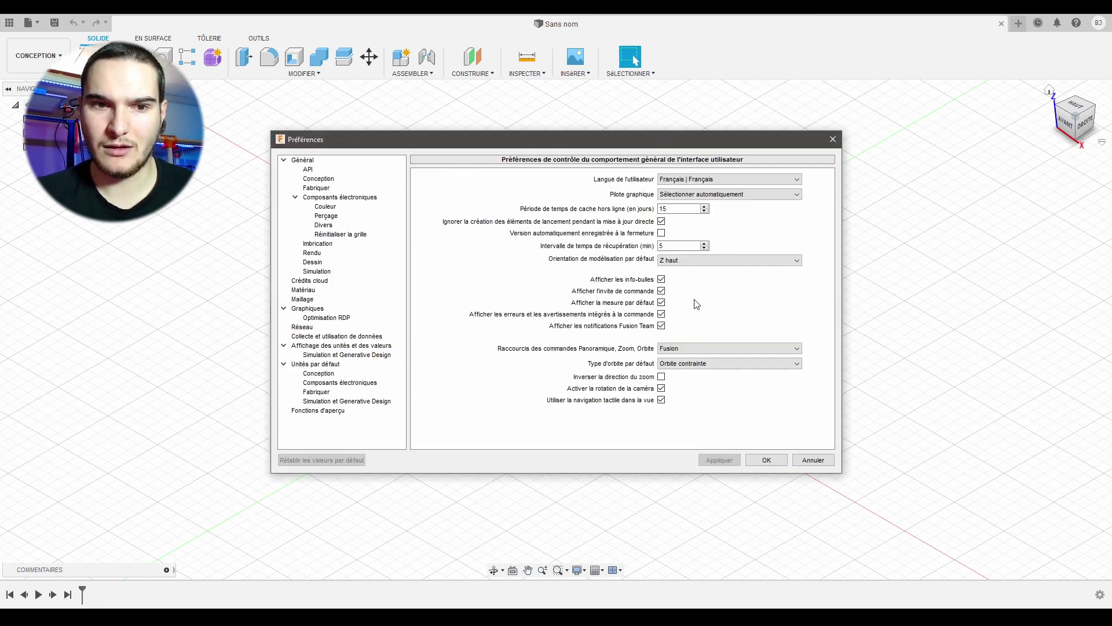
left_click(713, 179)
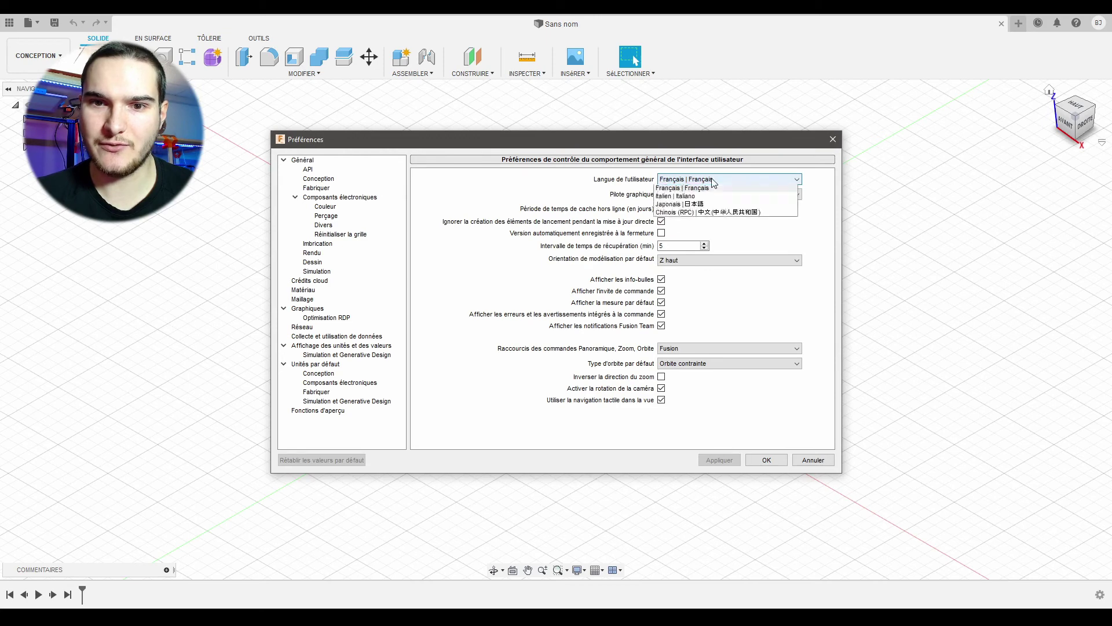
left_click(711, 205)
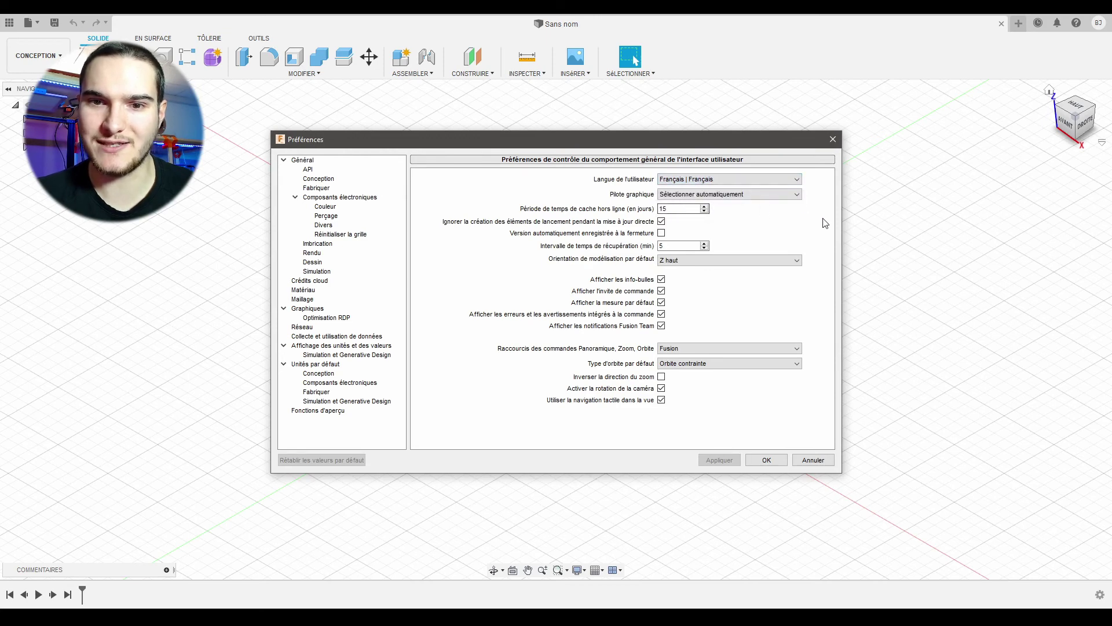
left_click(731, 195)
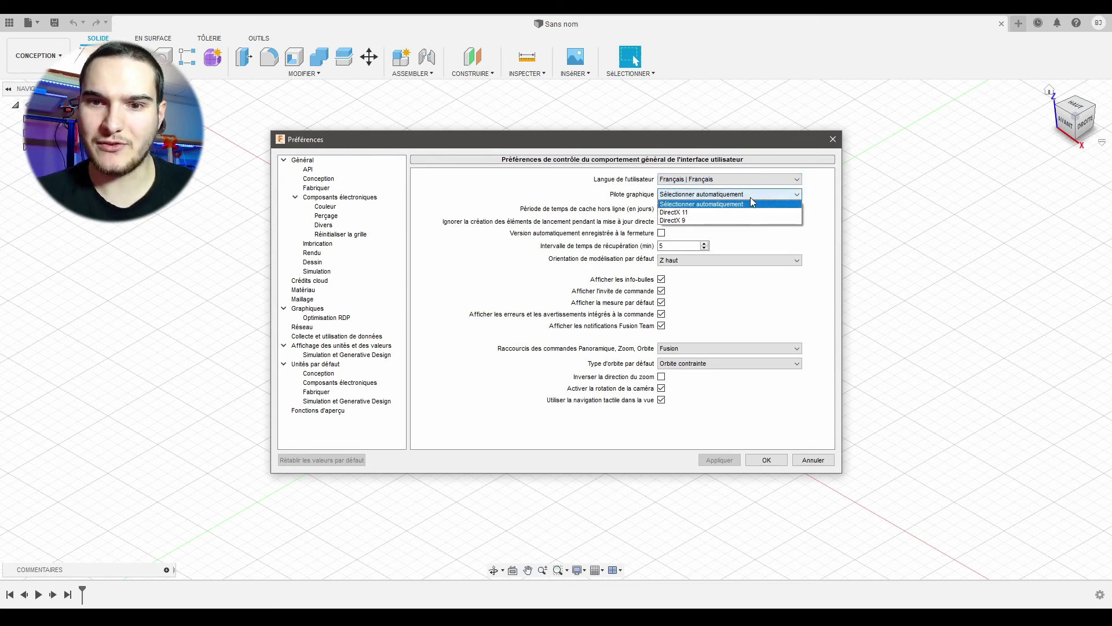
left_click(730, 204)
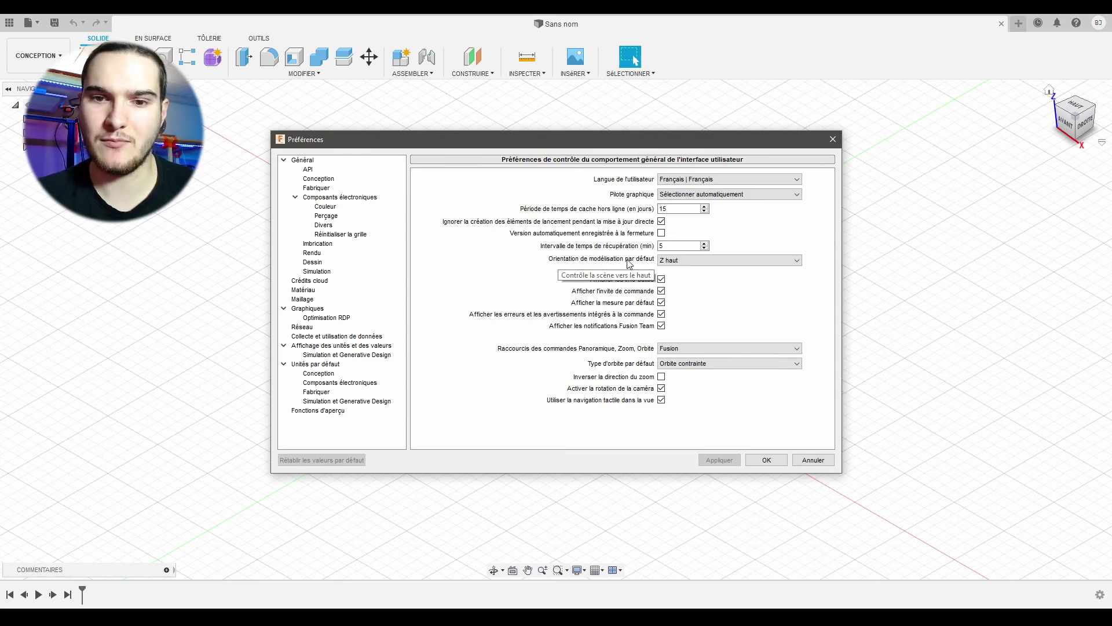
Set the default modeling orientation to Z haut and accept the preferences.
left_click(687, 262)
left_click(680, 278)
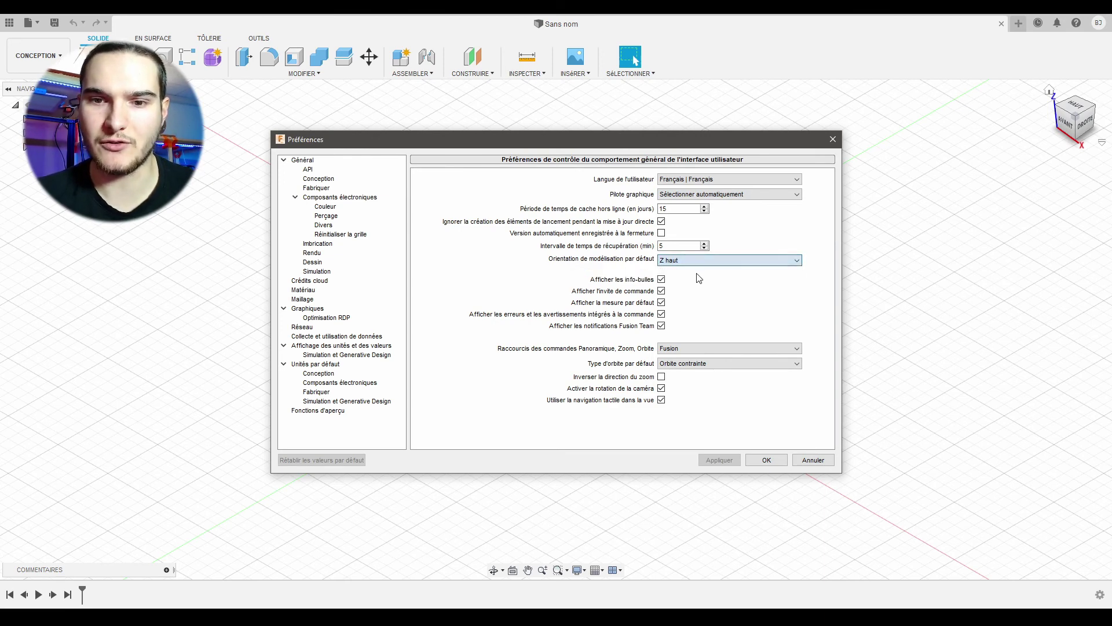
left_click(695, 260)
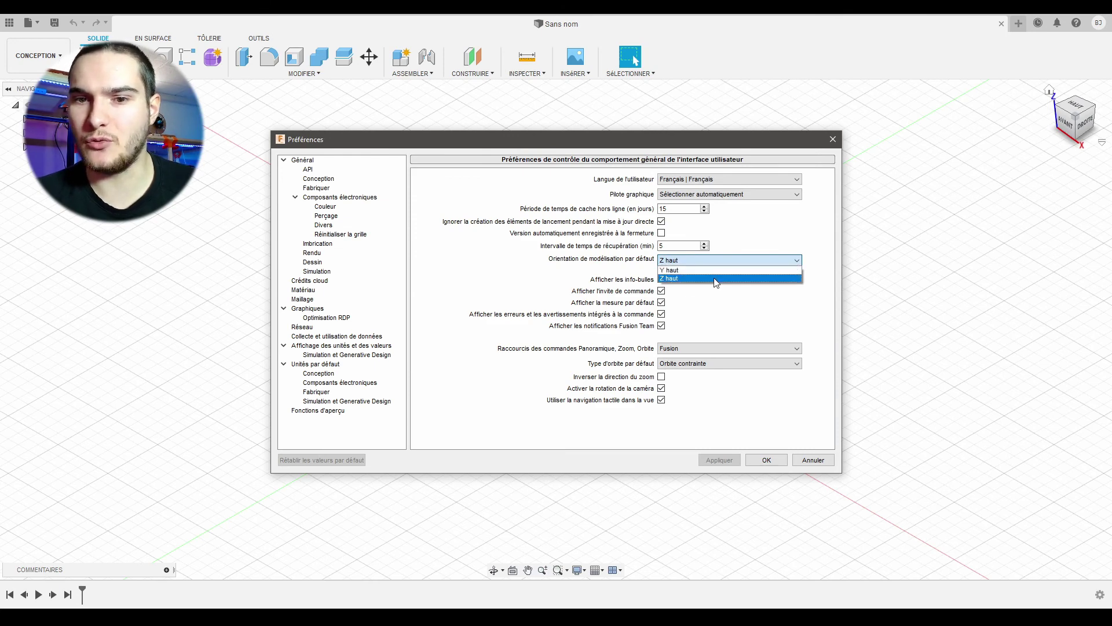
left_click(717, 279)
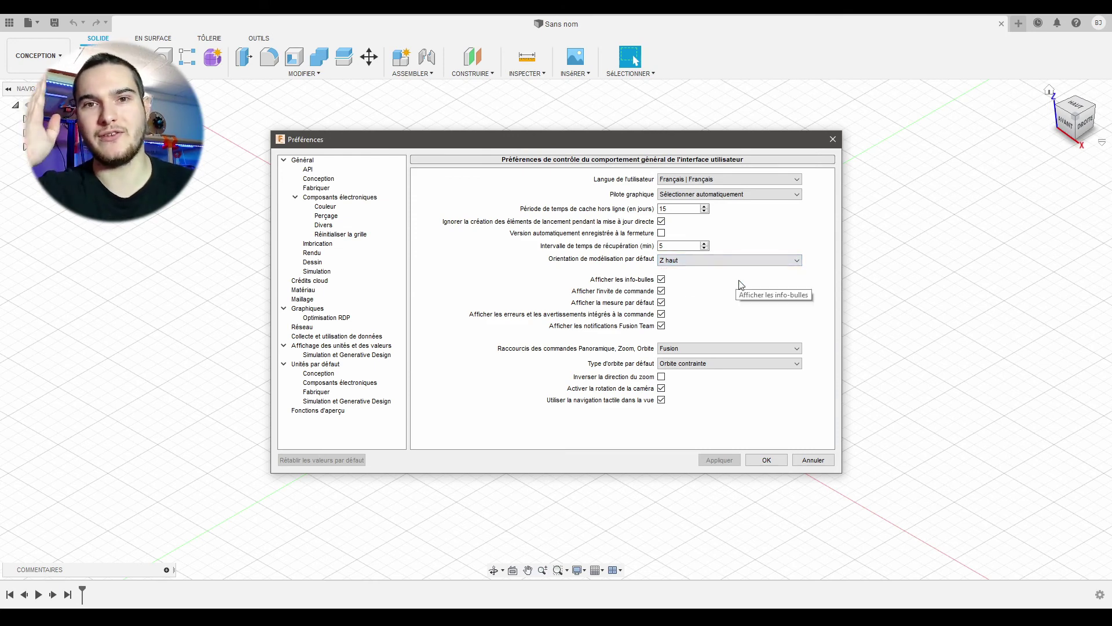
left_click(766, 460)
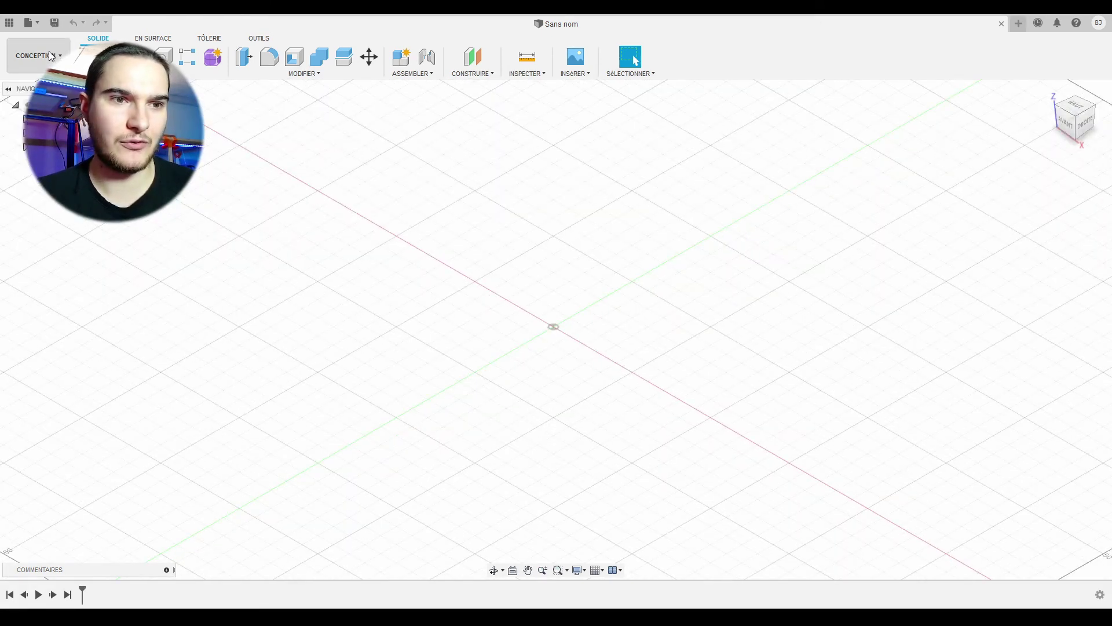
Show the team's data, look through its projects, libraries and sample folders, and open the list of teams.
left_click(12, 26)
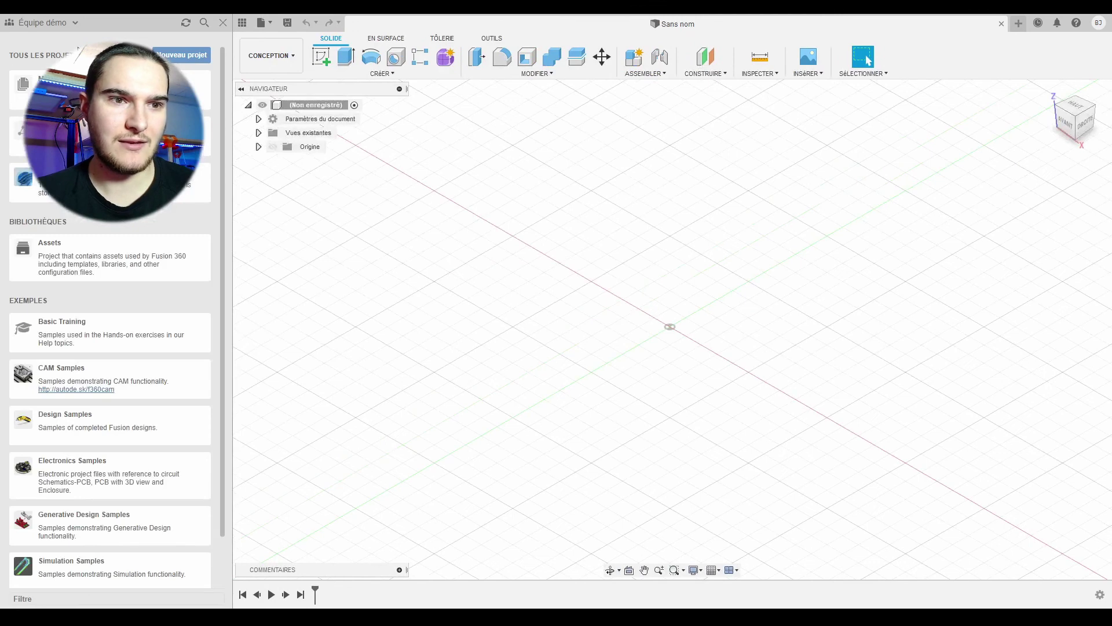
scroll(92, 371, "down", 1)
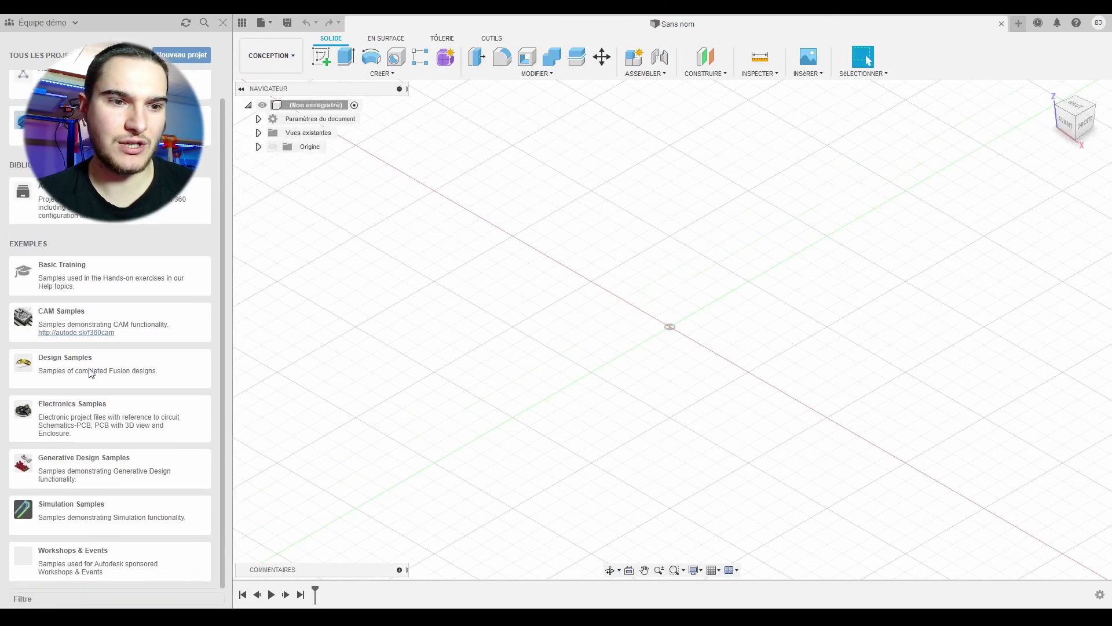
scroll(96, 406, "up", 1)
scroll(91, 373, "up", 1)
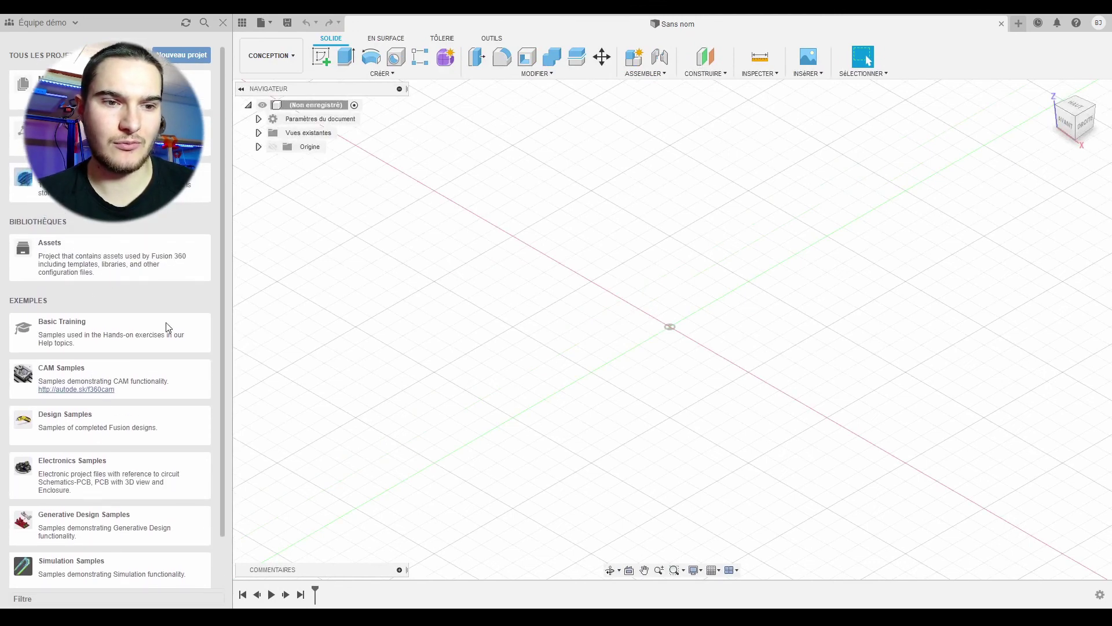
scroll(98, 524, "down", 1)
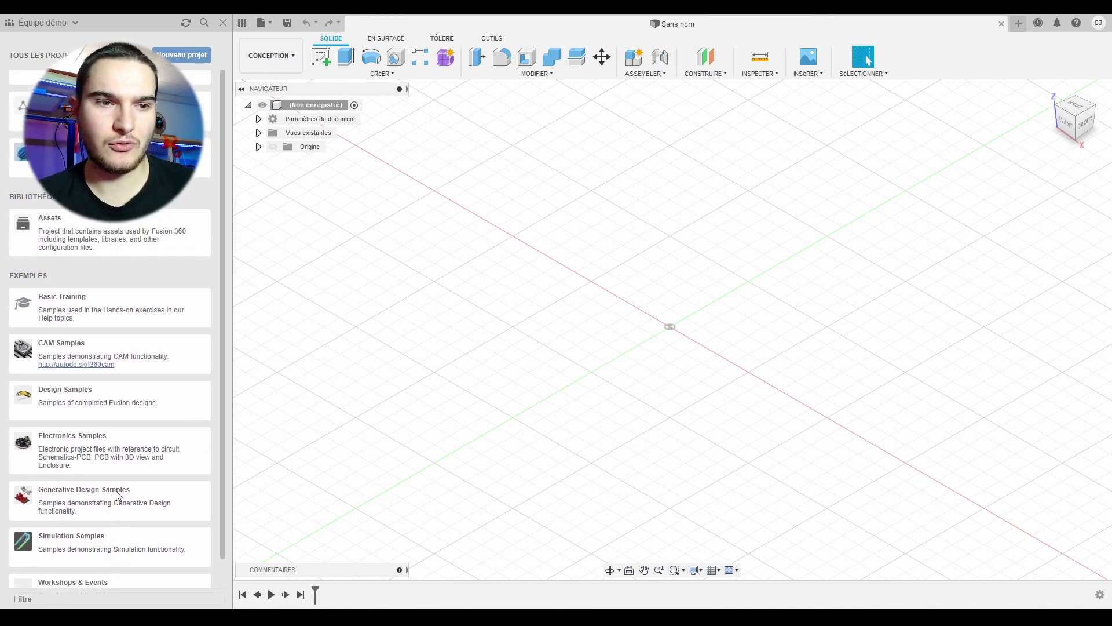
scroll(116, 491, "up", 1)
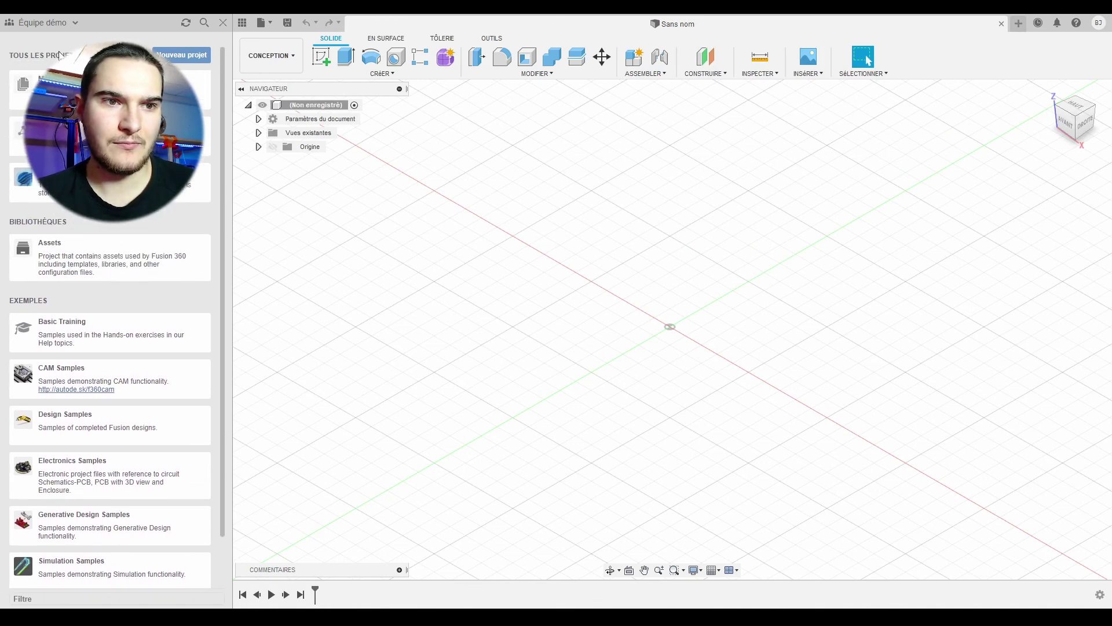
left_click(68, 20)
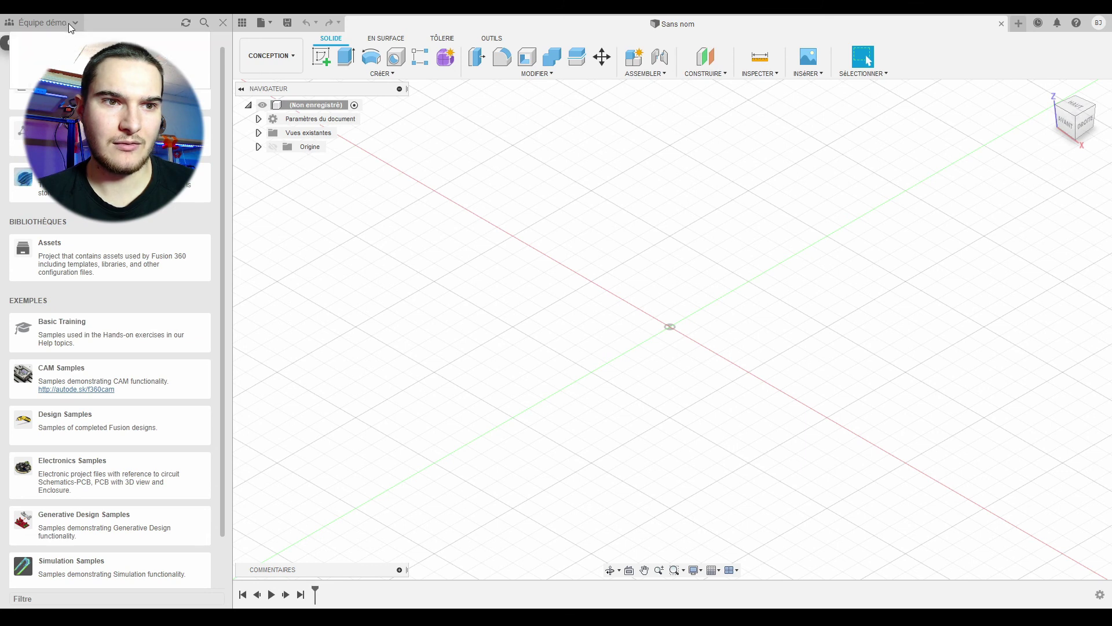